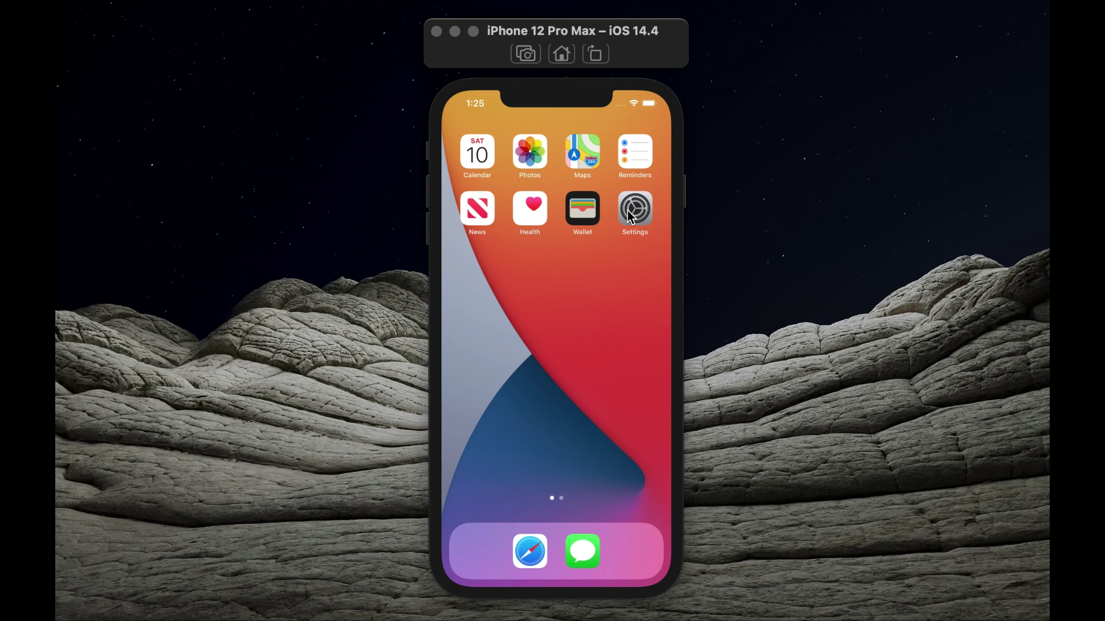
Check the device's software information under Settings > General, then return to the home screen.
click(628, 210)
click(474, 128)
click(473, 128)
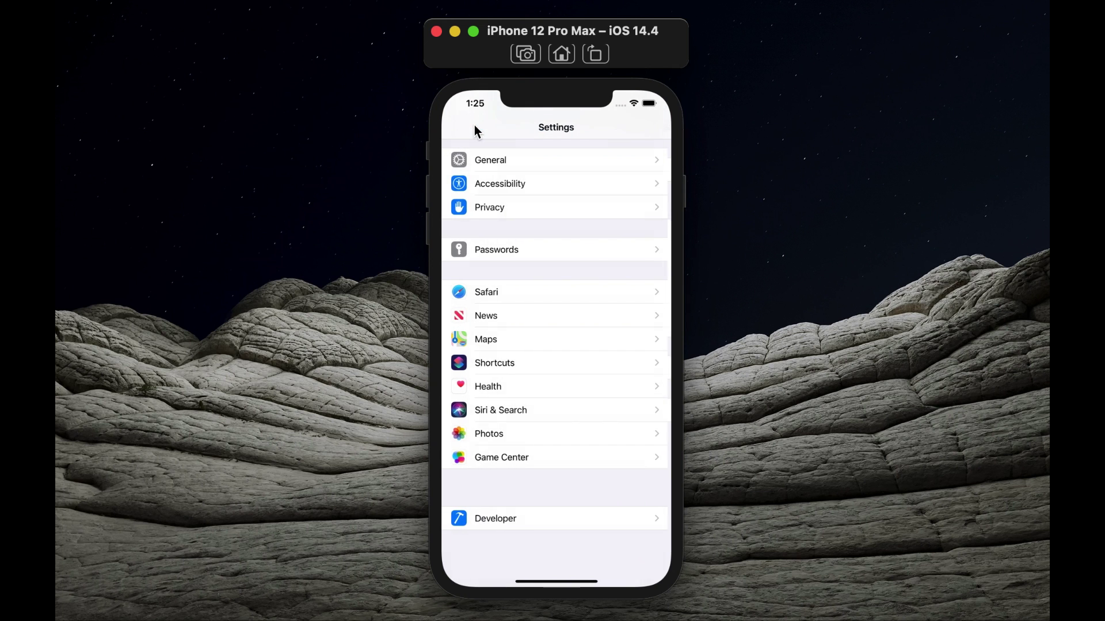
click(500, 160)
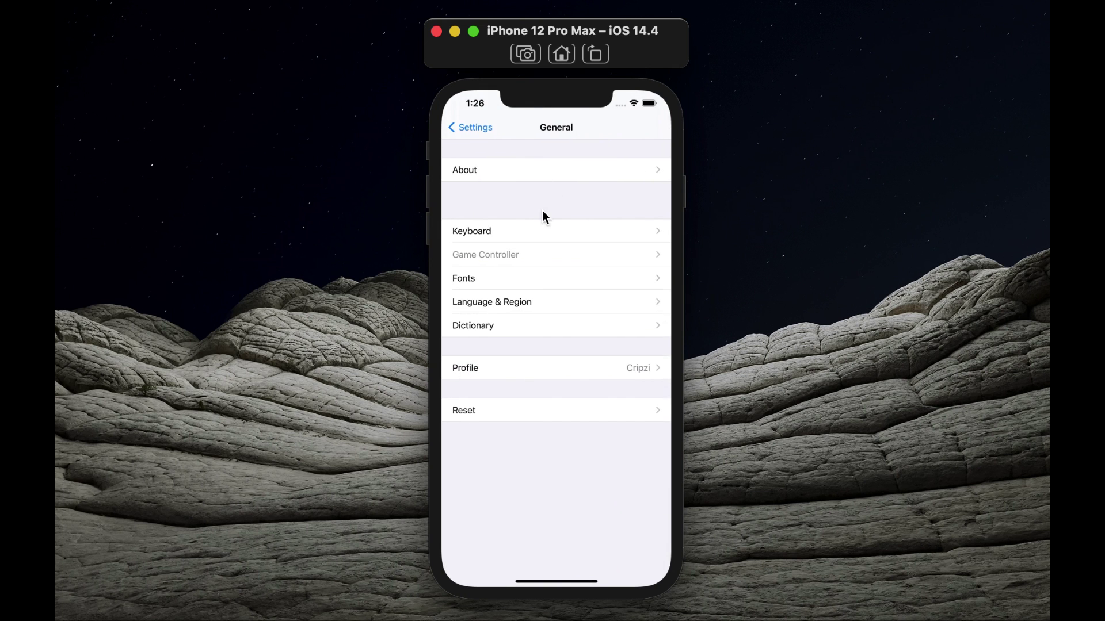
click(538, 170)
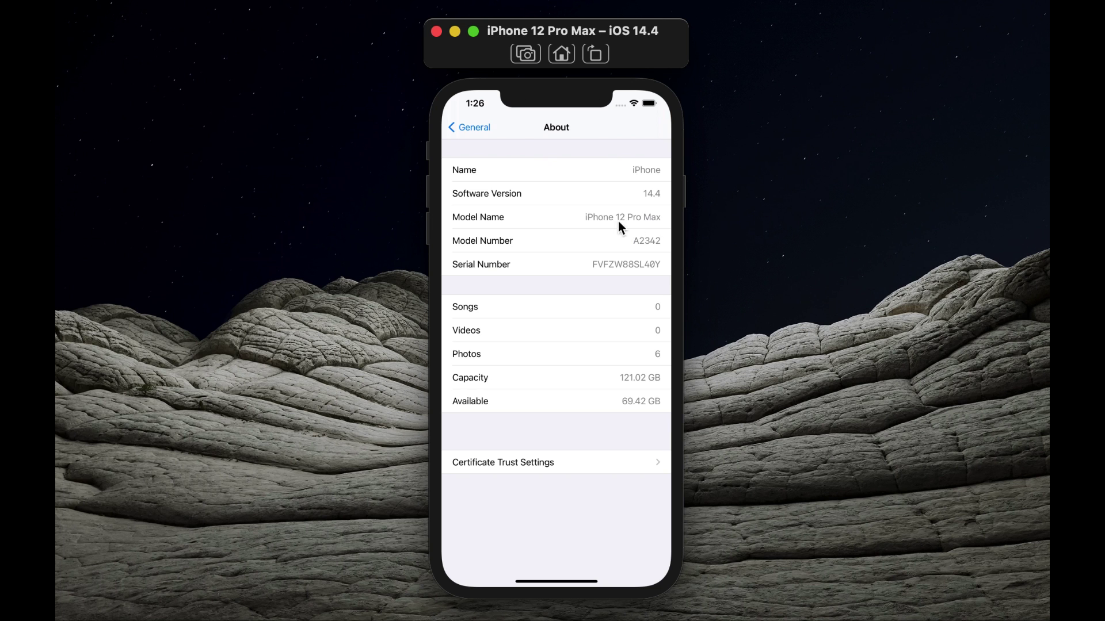
click(482, 121)
click(475, 129)
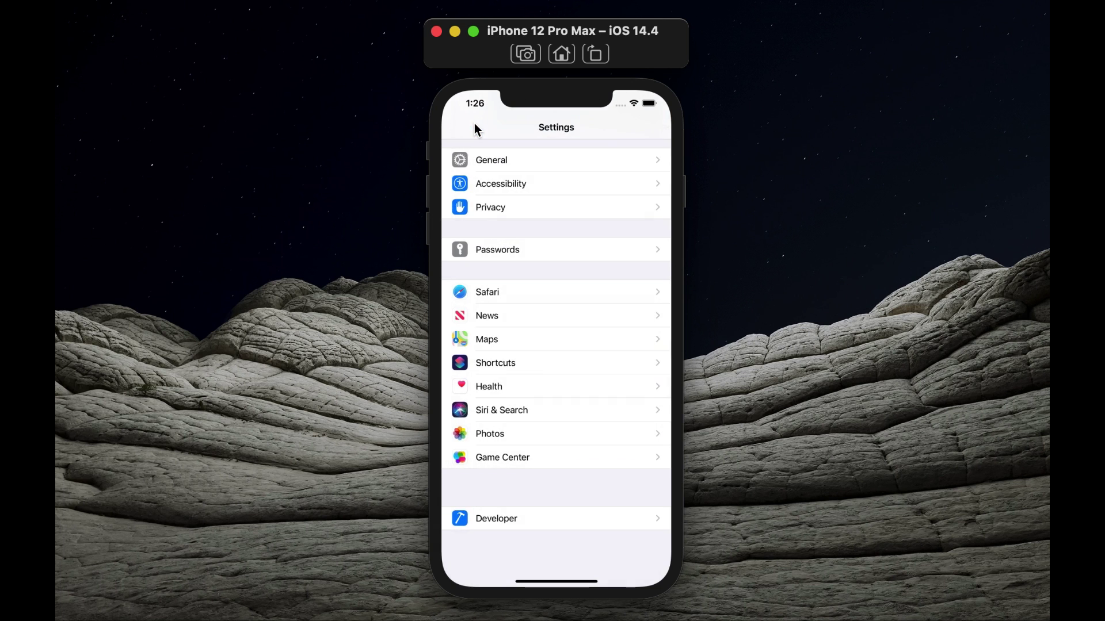
drag(533, 587, 615, 403)
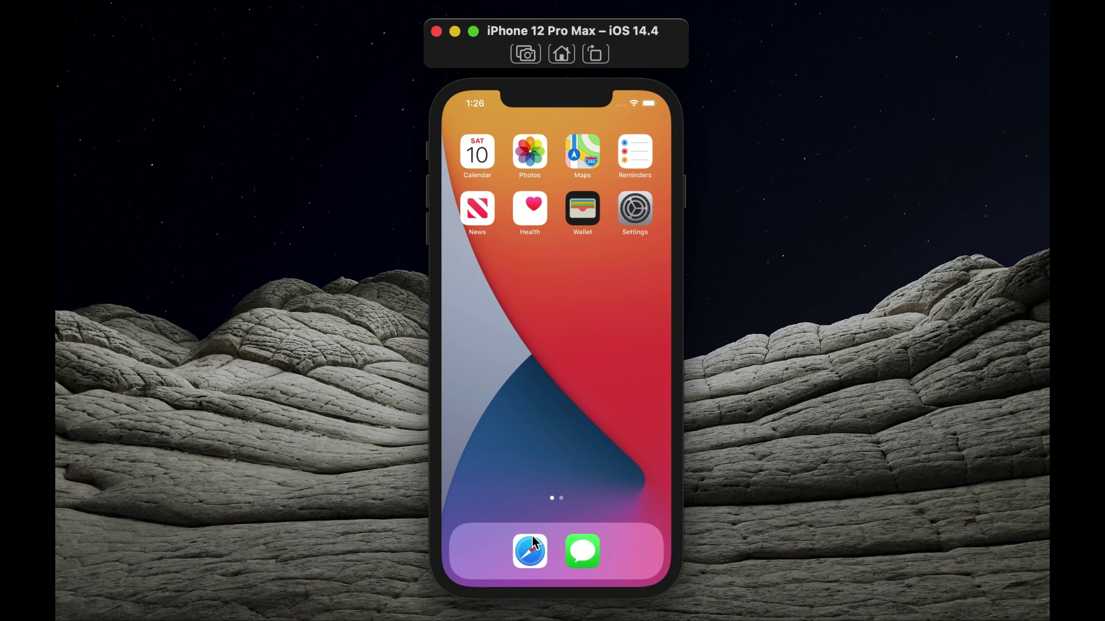
Search Google in Safari for cripzi using the previous search text.
click(519, 557)
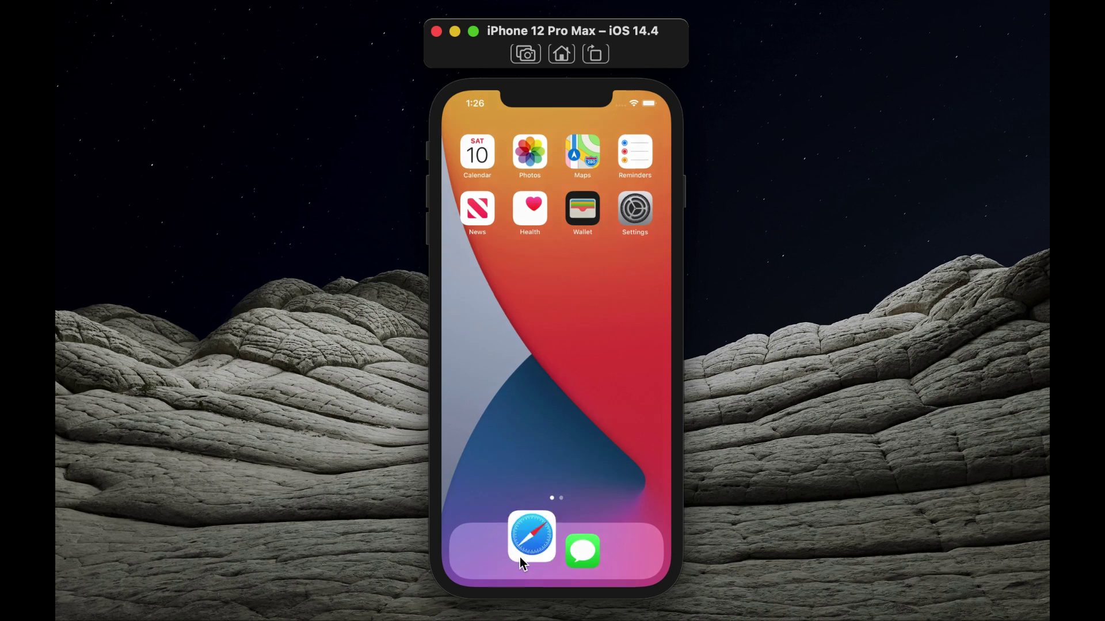
click(574, 104)
click(592, 127)
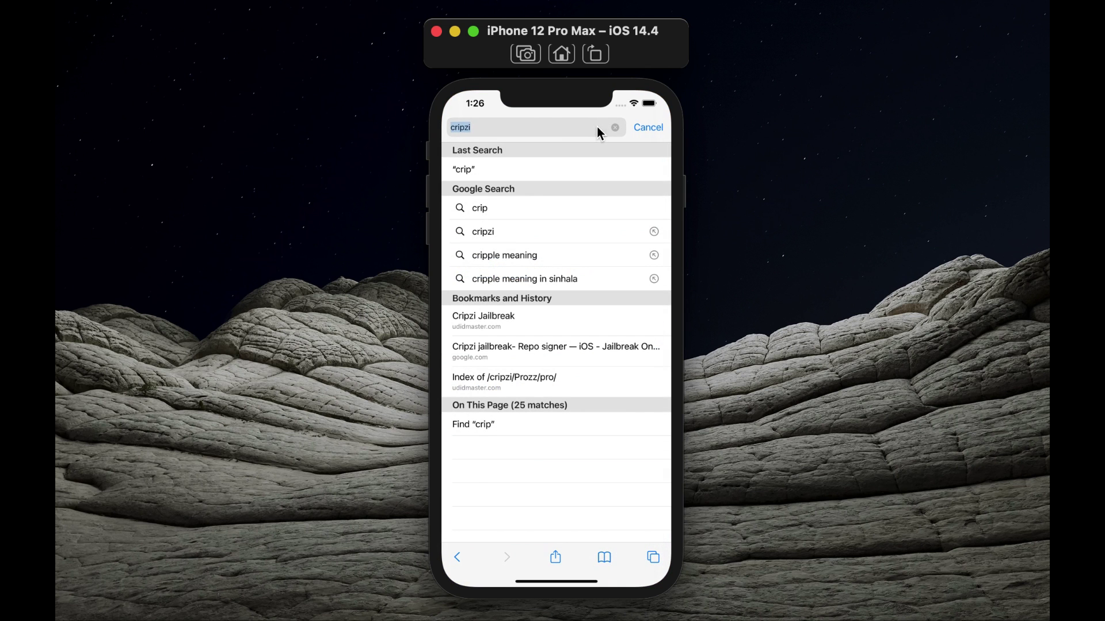
click(657, 128)
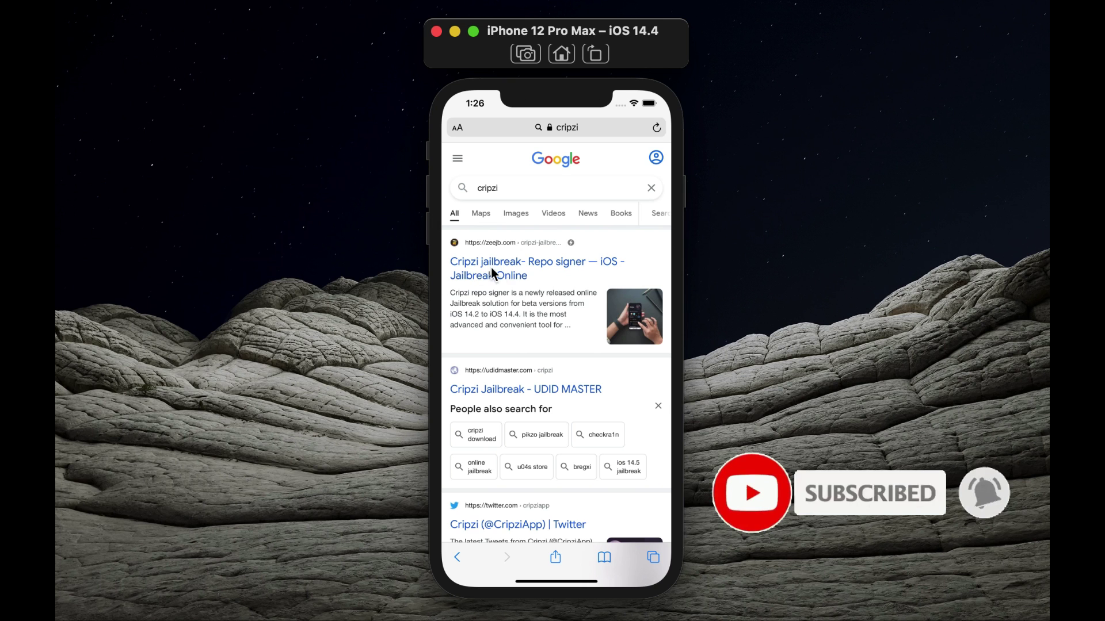
Open the zeejb.com Cripzi jailbreak repo signer article and scroll to How to Install Cripzi.
click(549, 267)
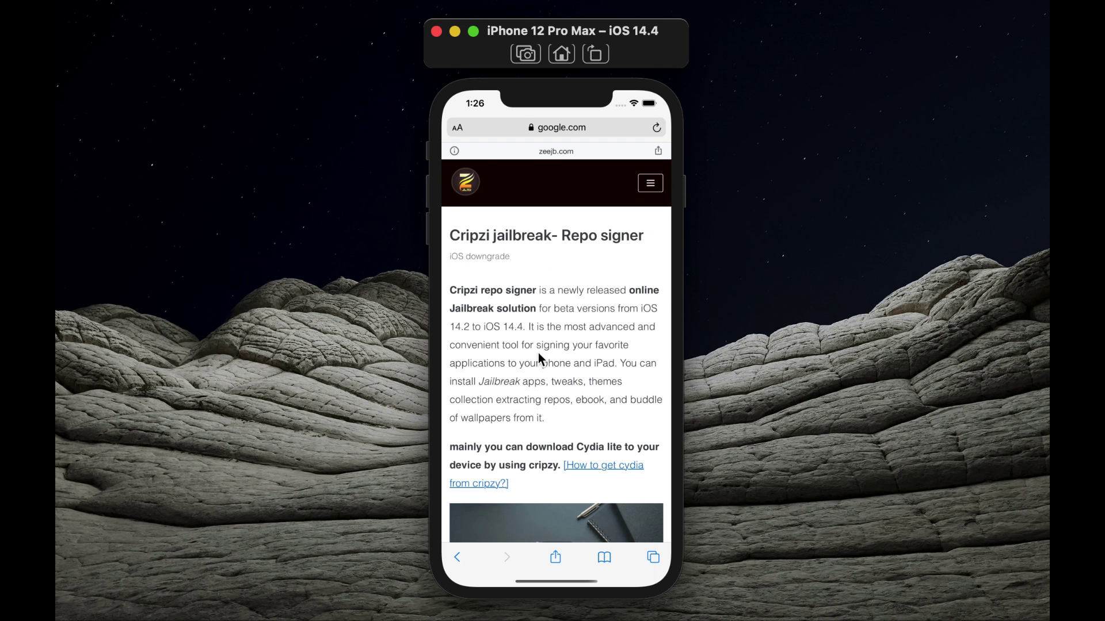
drag(538, 354, 594, 232)
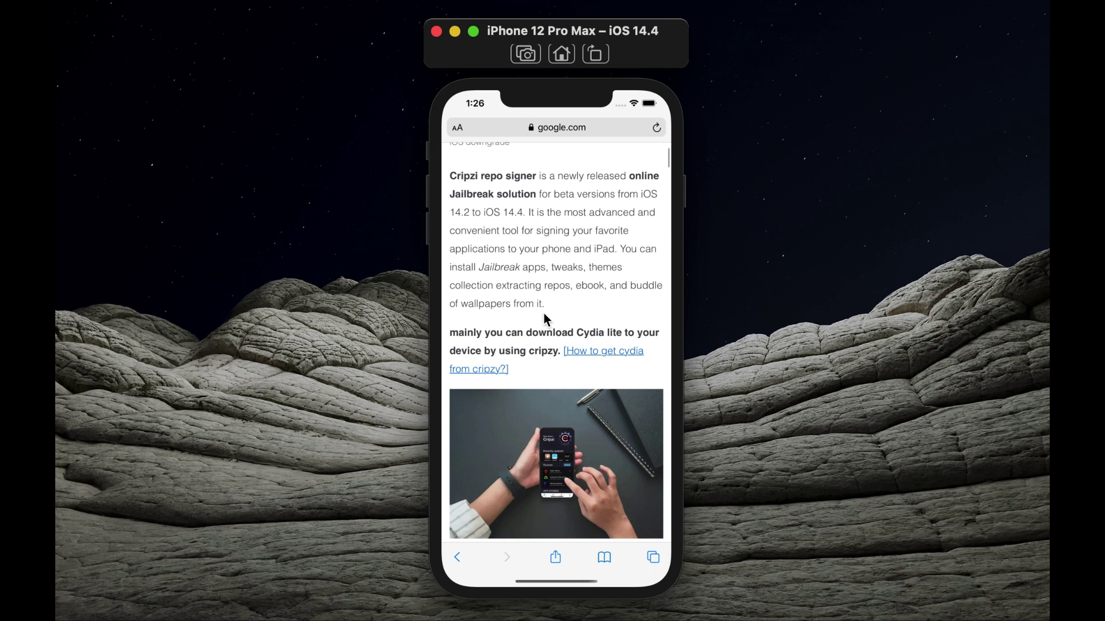
drag(543, 310, 547, 273)
drag(534, 415, 544, 336)
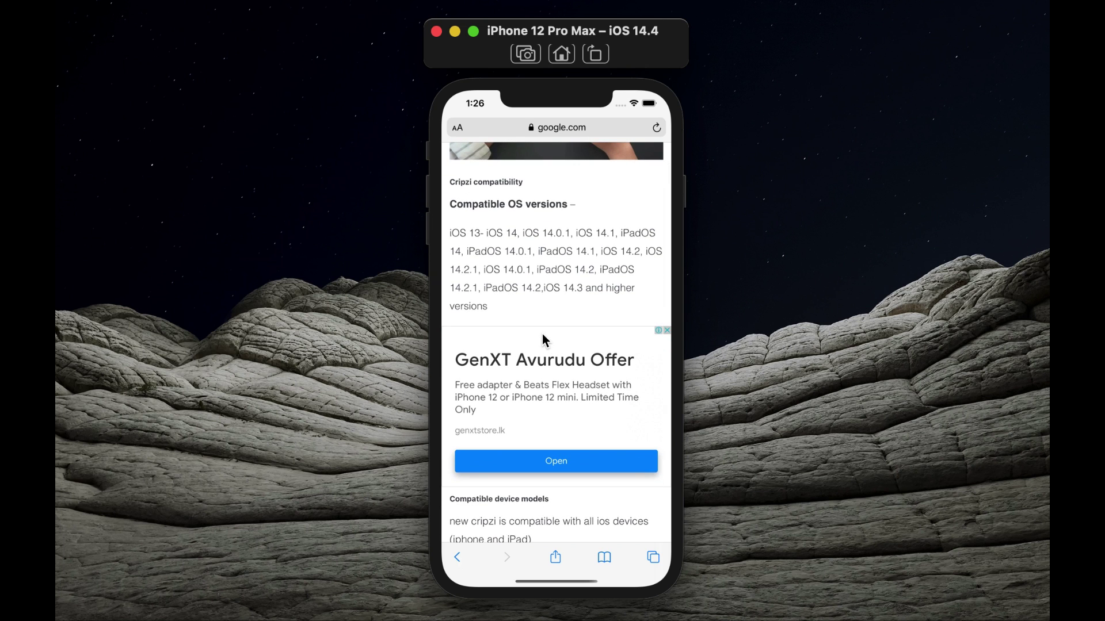
drag(556, 448, 611, 236)
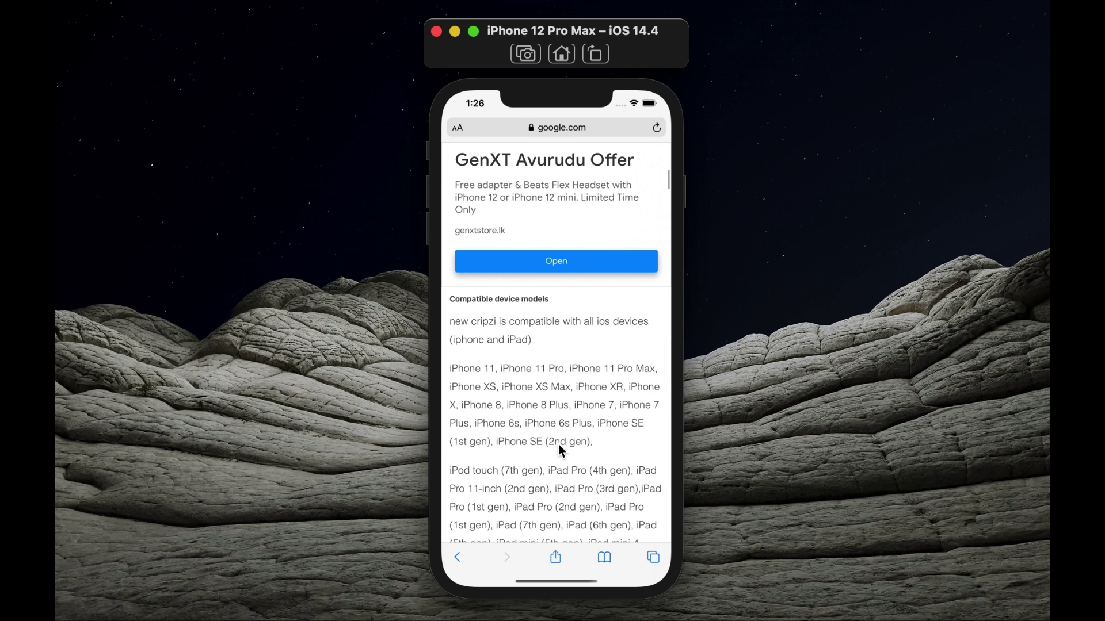
mouse_move(558, 446)
mouse_down()
mouse_move(591, 317)
mouse_move(574, 236)
mouse_up()
drag(596, 363, 625, 180)
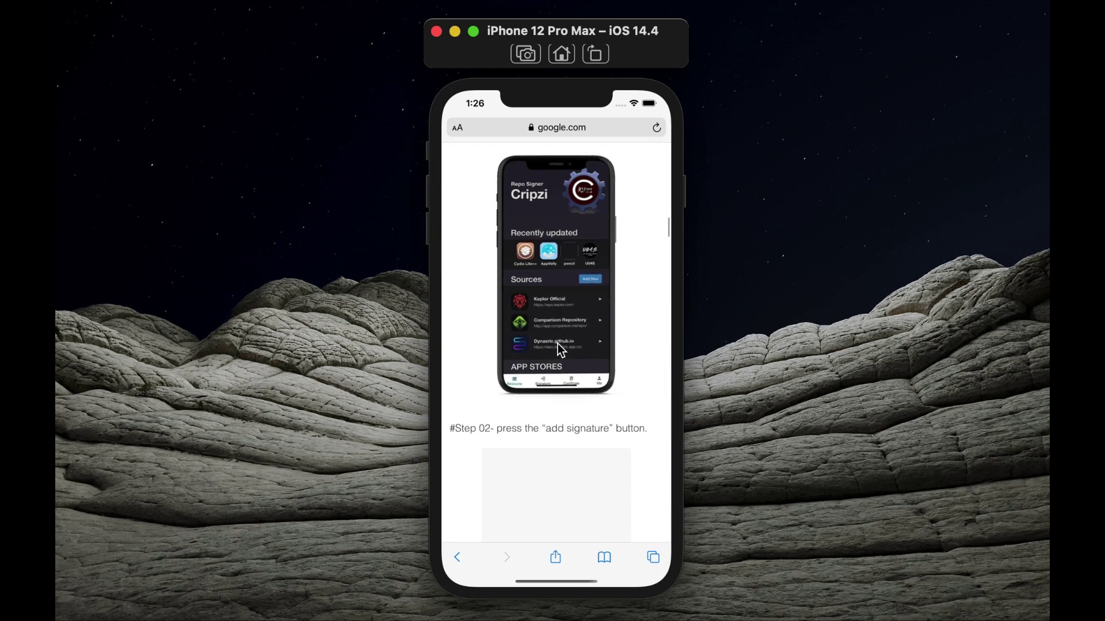
mouse_move(557, 349)
mouse_down()
mouse_move(577, 201)
mouse_move(531, 418)
mouse_up()
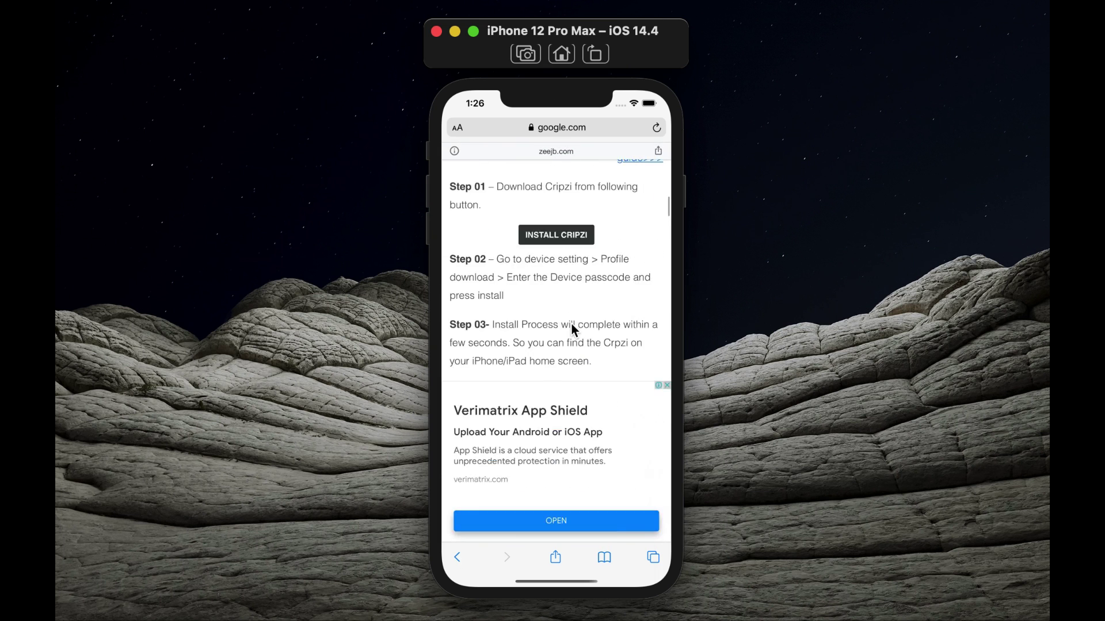
drag(582, 389, 583, 299)
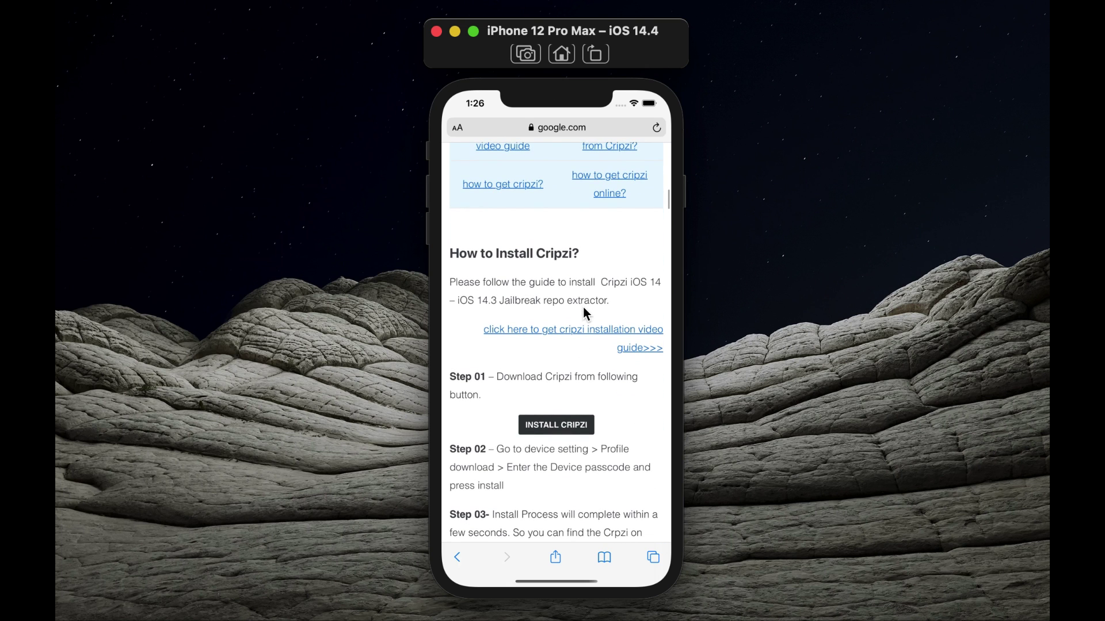
Download the Cripzi configuration profile via INSTALL CRIPZI, allowing it and closing the Profile Downloaded alert.
click(583, 433)
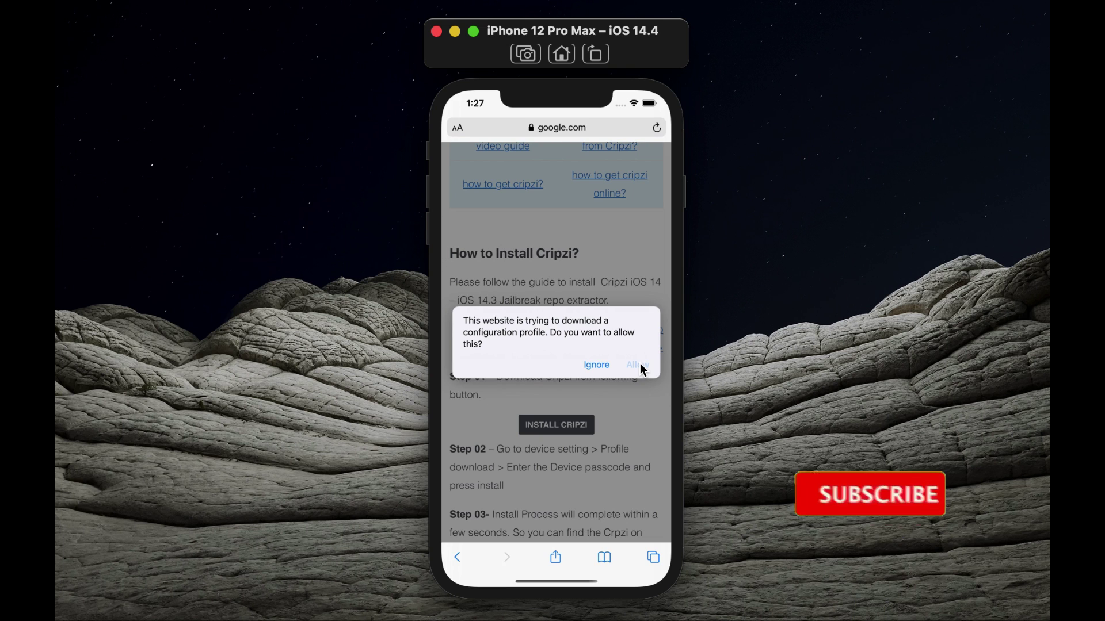
click(640, 363)
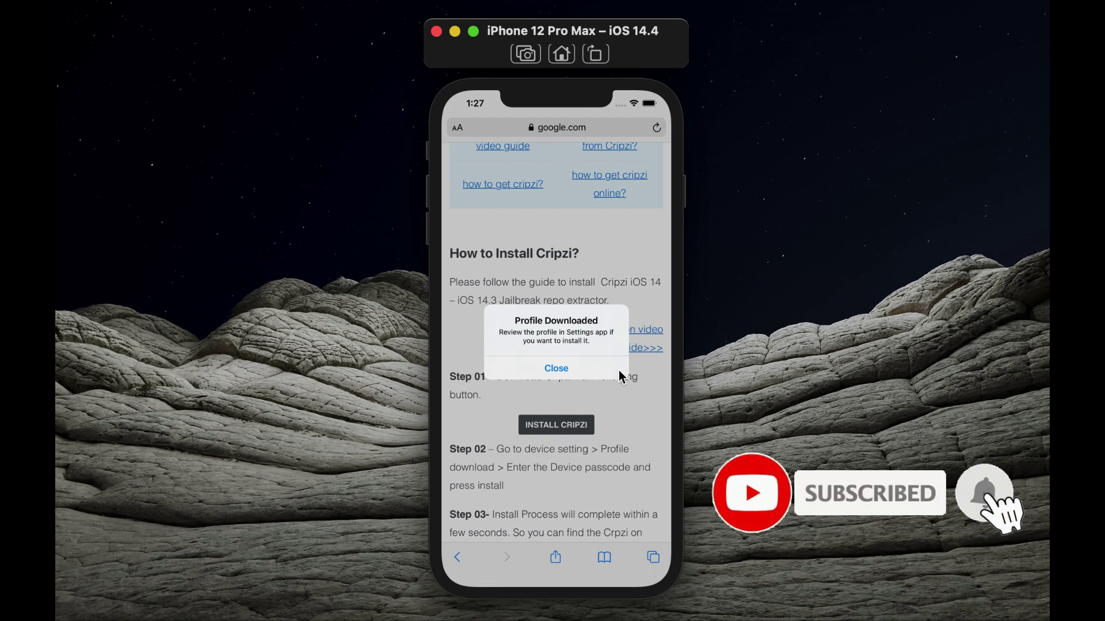
click(556, 369)
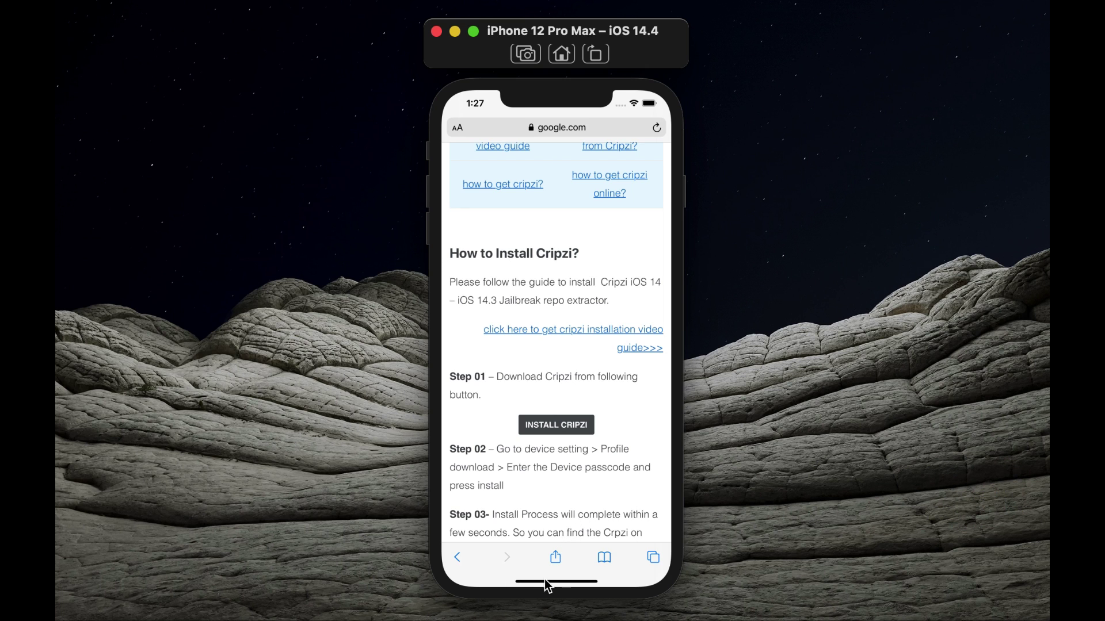
Leave Safari and navigate to Settings > General > Profiles.
mouse_move(554, 583)
mouse_down()
mouse_move(636, 463)
mouse_move(659, 394)
mouse_up()
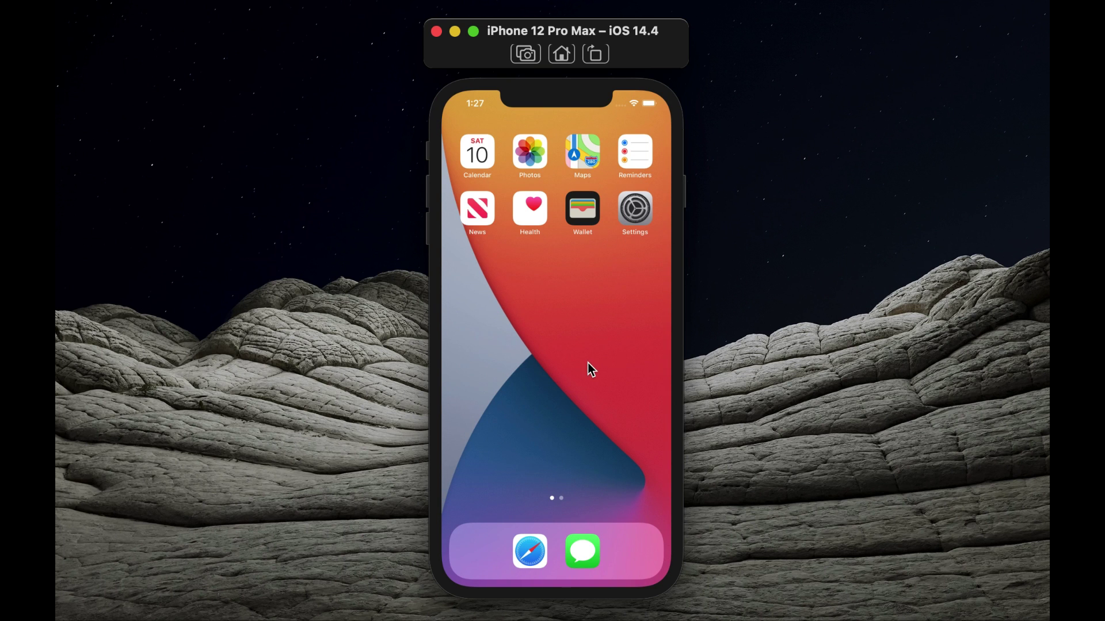
click(643, 206)
click(642, 212)
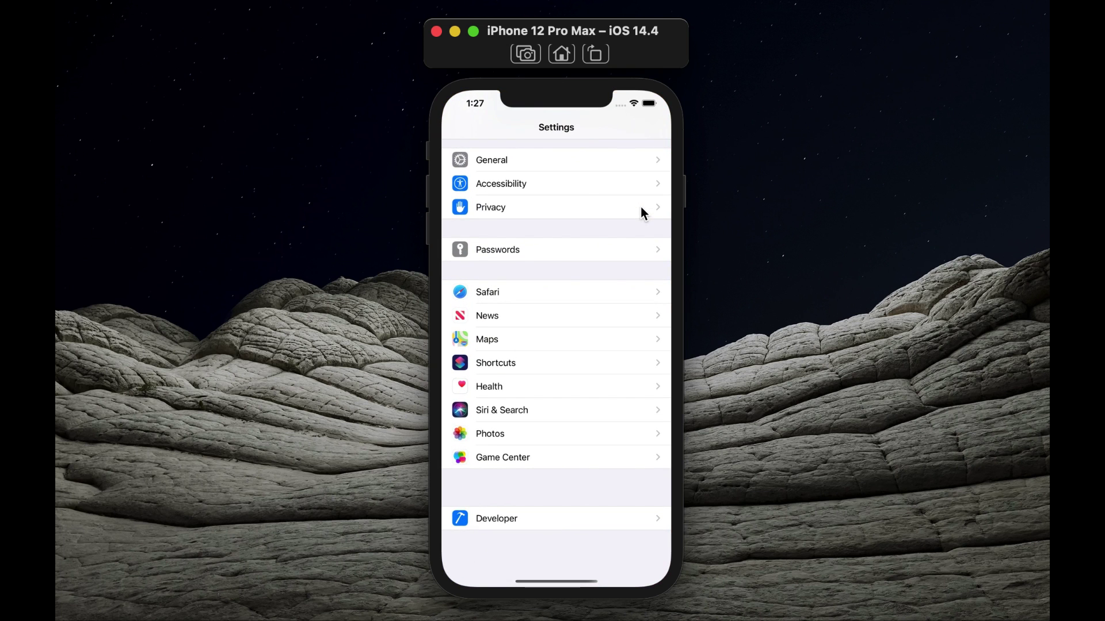
drag(557, 164, 549, 290)
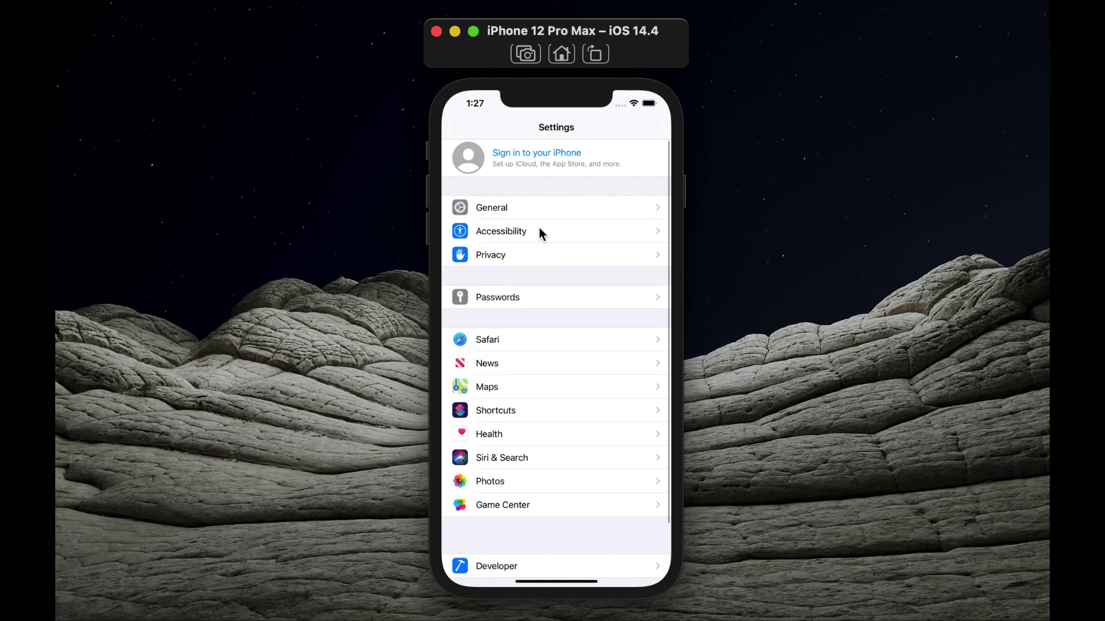
click(532, 209)
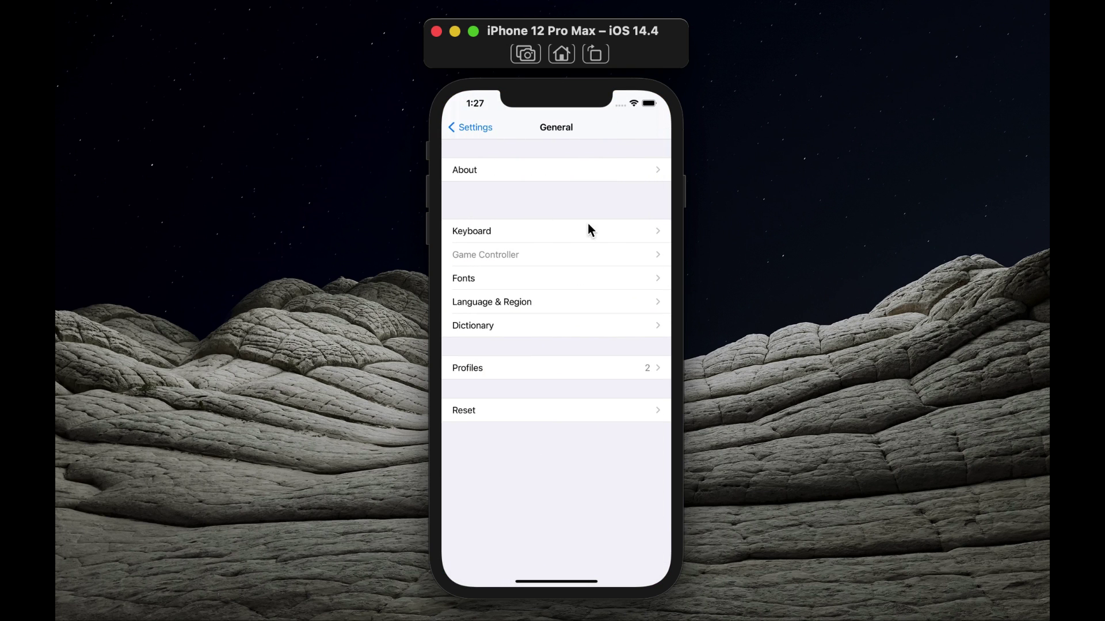
click(487, 367)
View the downloaded Cripzi profile, cancel, reopen it, then return to the home screen.
click(556, 196)
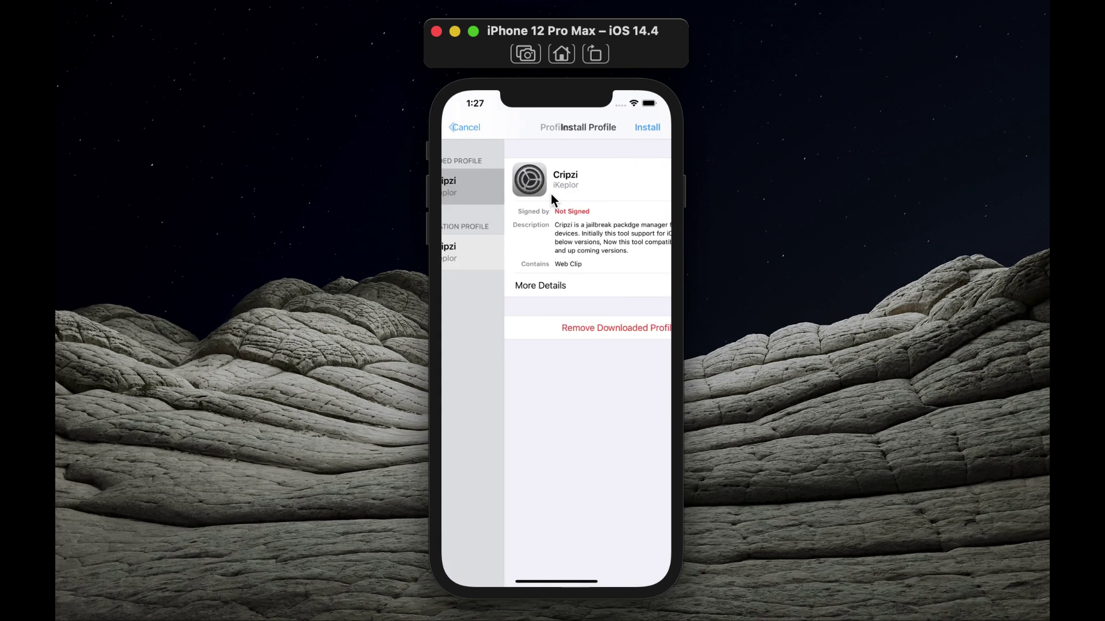
click(478, 126)
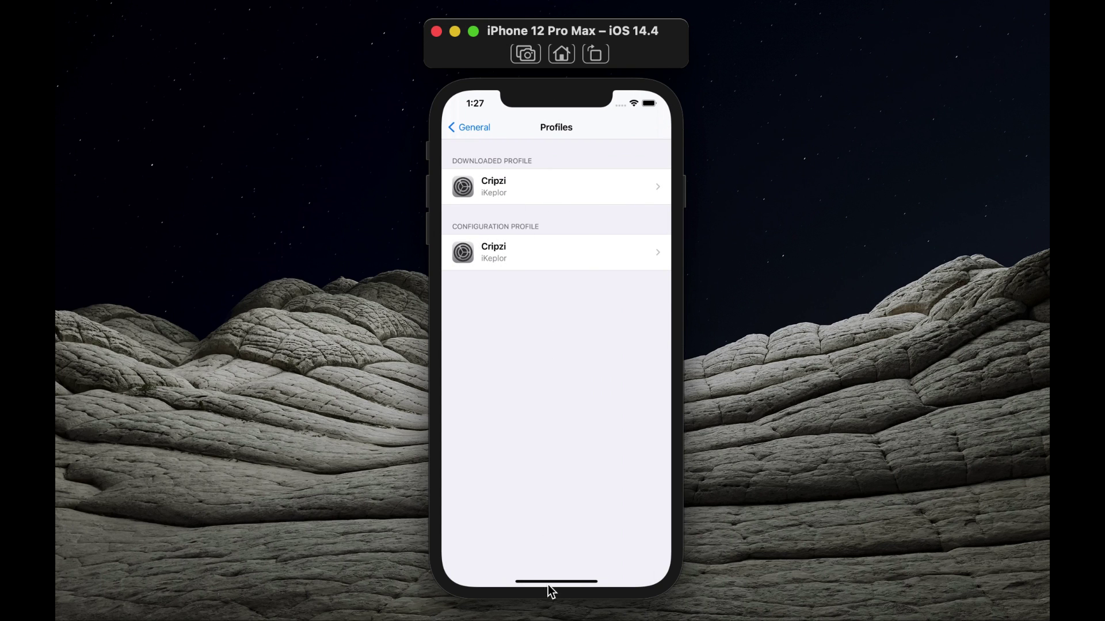
click(510, 202)
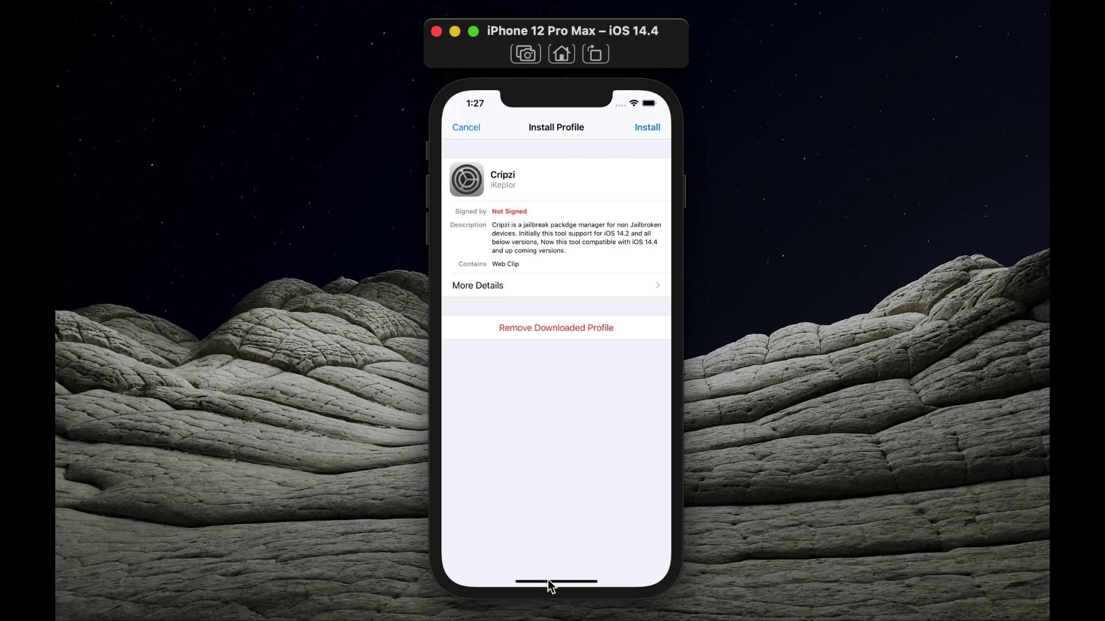
scroll(599, 373, down, 2)
drag(558, 584, 619, 460)
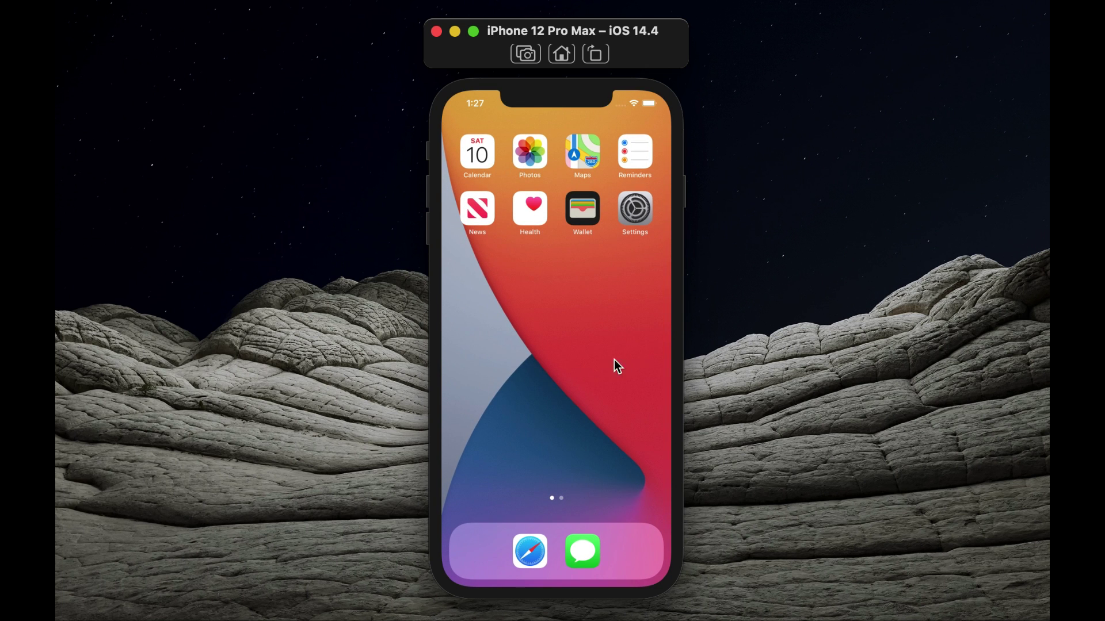
Launch Cripzi PRO from its home screen page and scroll through the Resource tab's source and tweak lists.
drag(634, 366, 708, 360)
drag(609, 370, 394, 375)
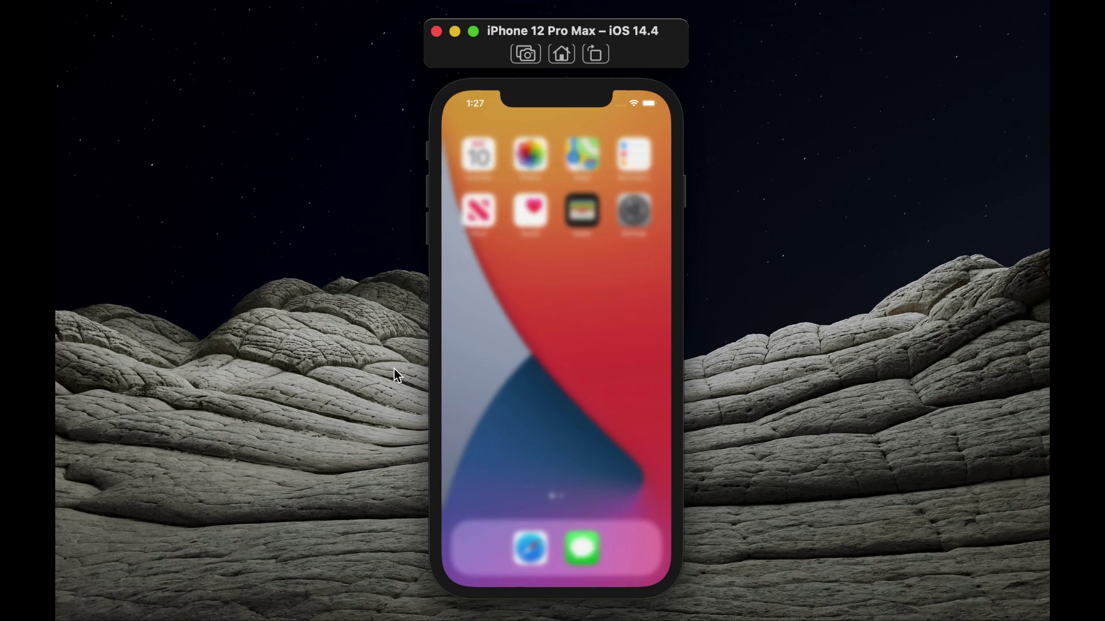
drag(588, 358, 456, 361)
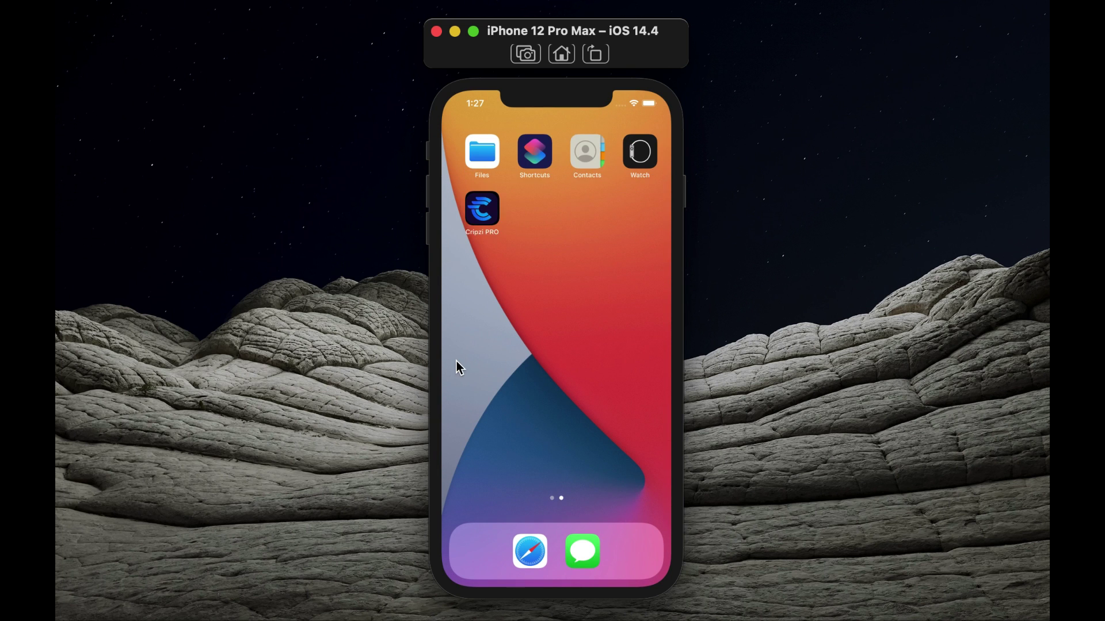
click(477, 208)
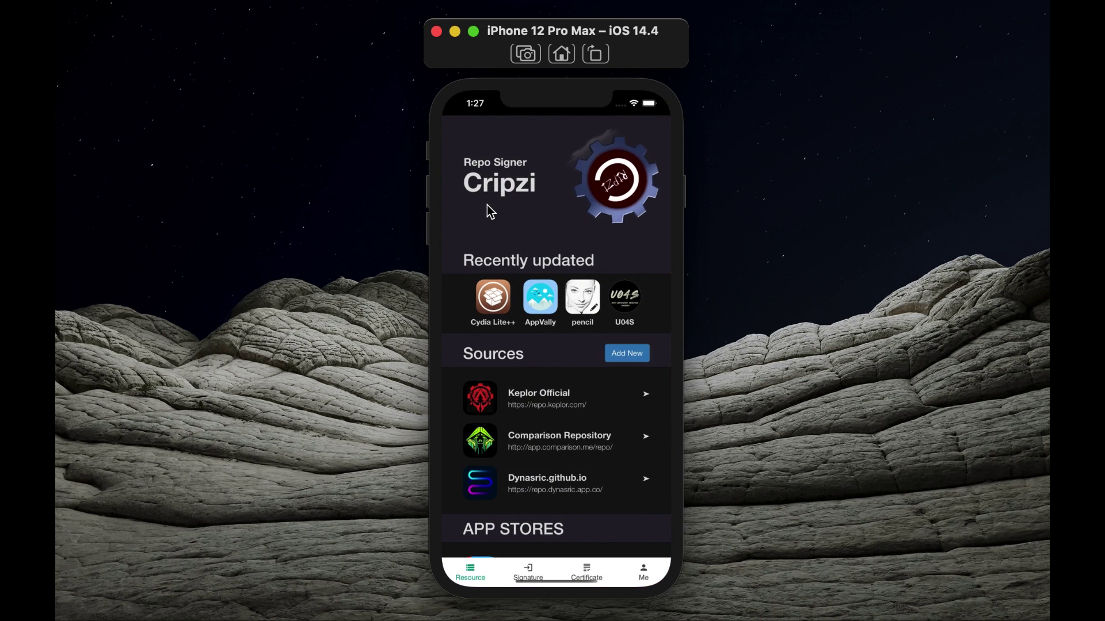
mouse_move(562, 422)
mouse_down()
mouse_move(592, 216)
mouse_move(585, 358)
mouse_move(592, 297)
mouse_up()
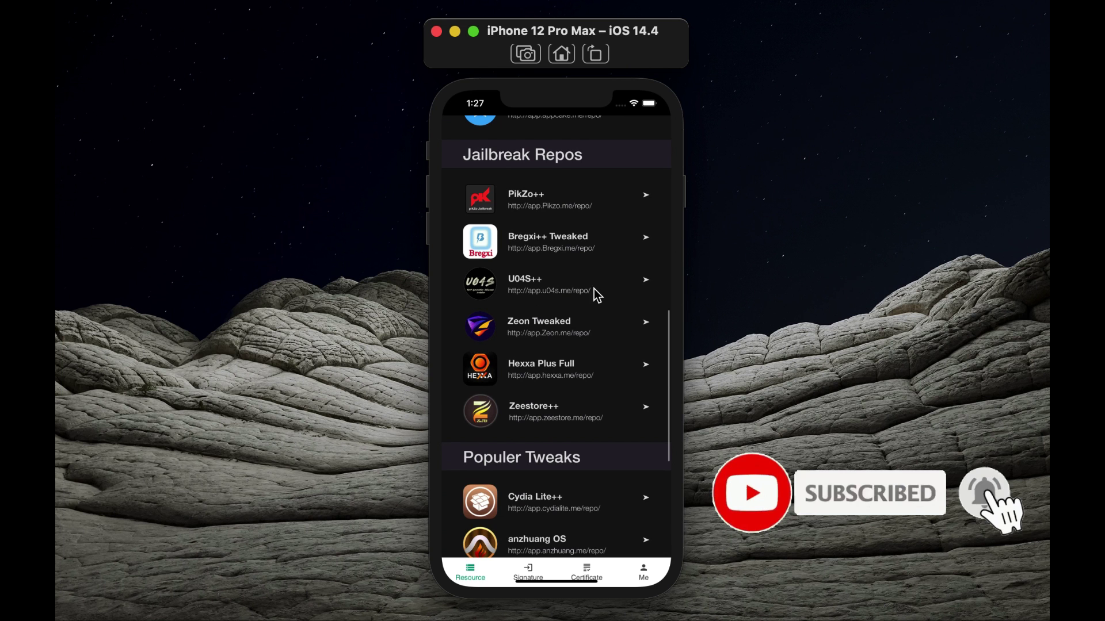
mouse_move(616, 378)
mouse_down()
mouse_move(637, 239)
mouse_move(584, 446)
mouse_up()
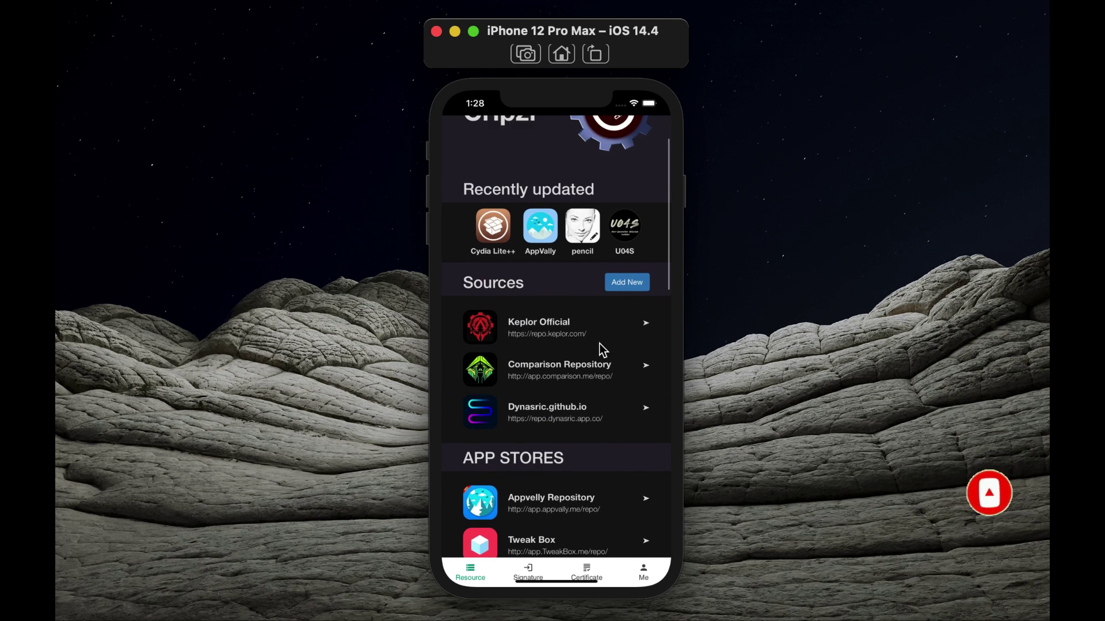
drag(599, 330, 610, 279)
scroll(567, 451, down, 2)
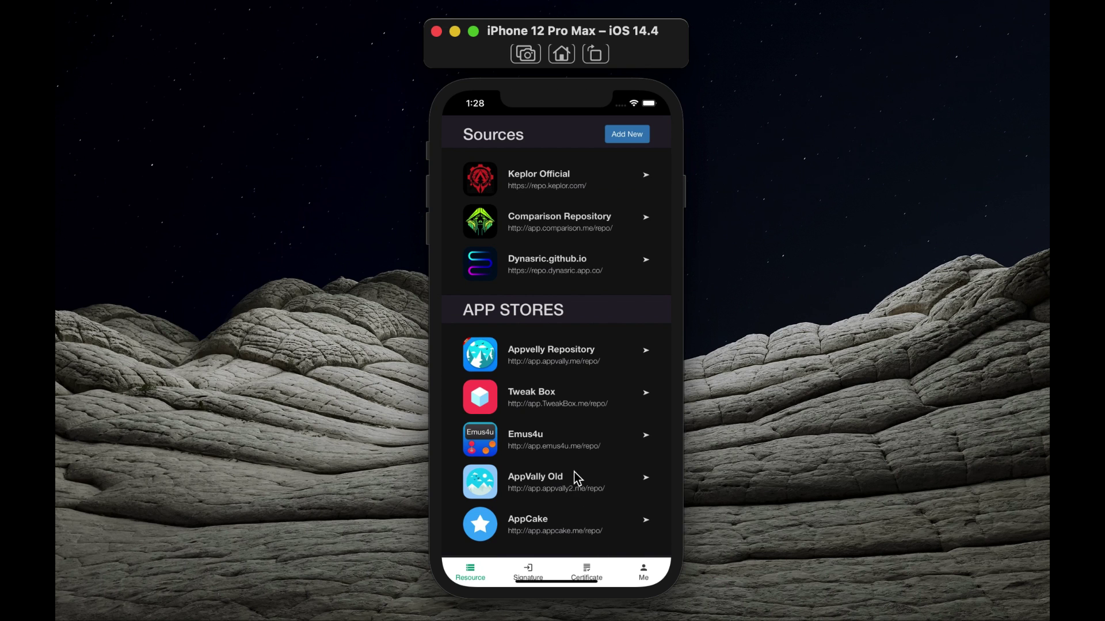
drag(577, 519, 593, 434)
drag(576, 496, 545, 598)
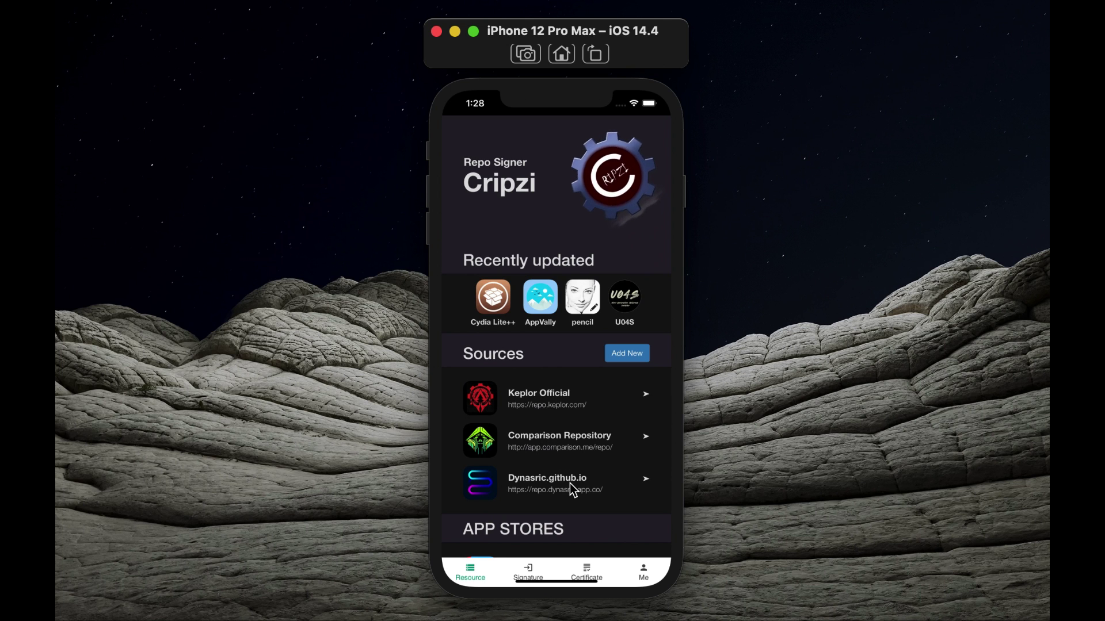
drag(569, 483, 603, 250)
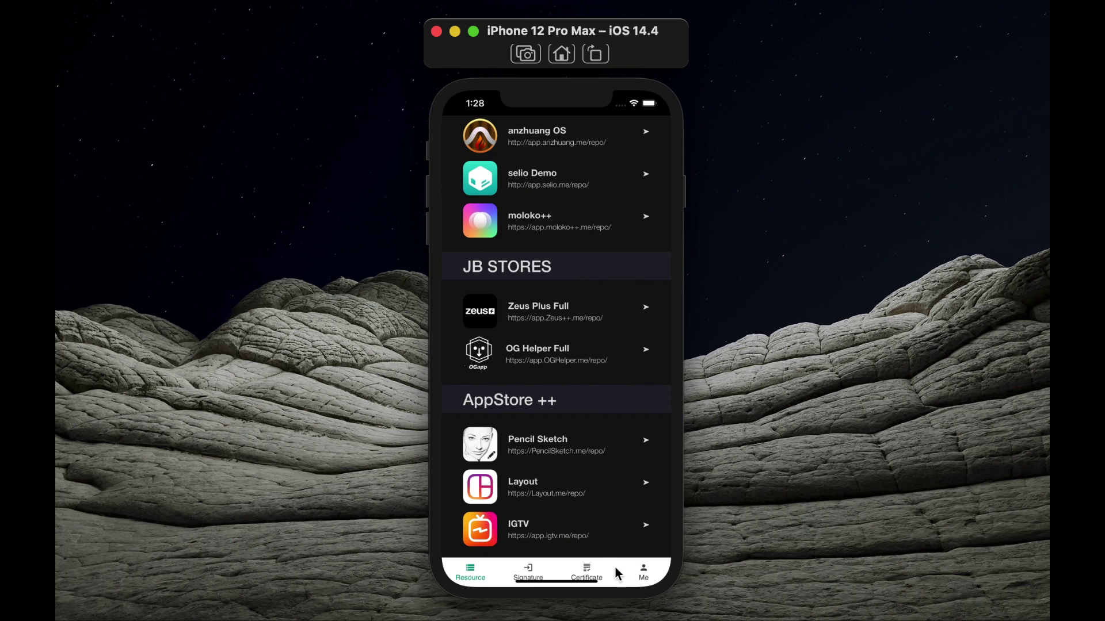
View the Certificate page with the Cripzi Dev Cert, glance at Signature, and return to Certificate.
click(591, 571)
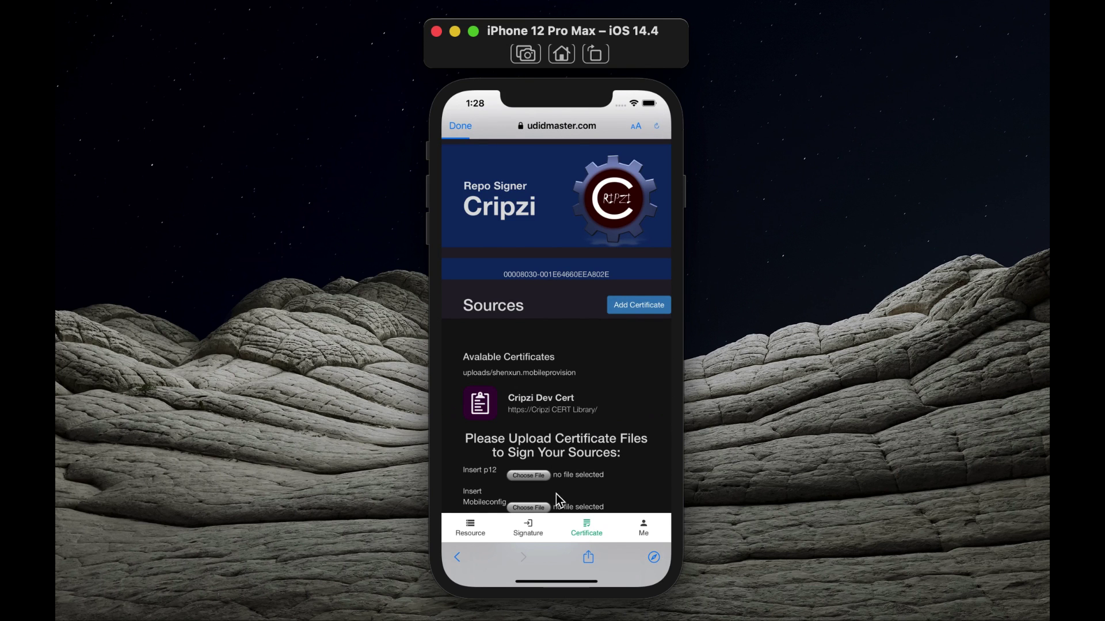
scroll(595, 438, down, 3)
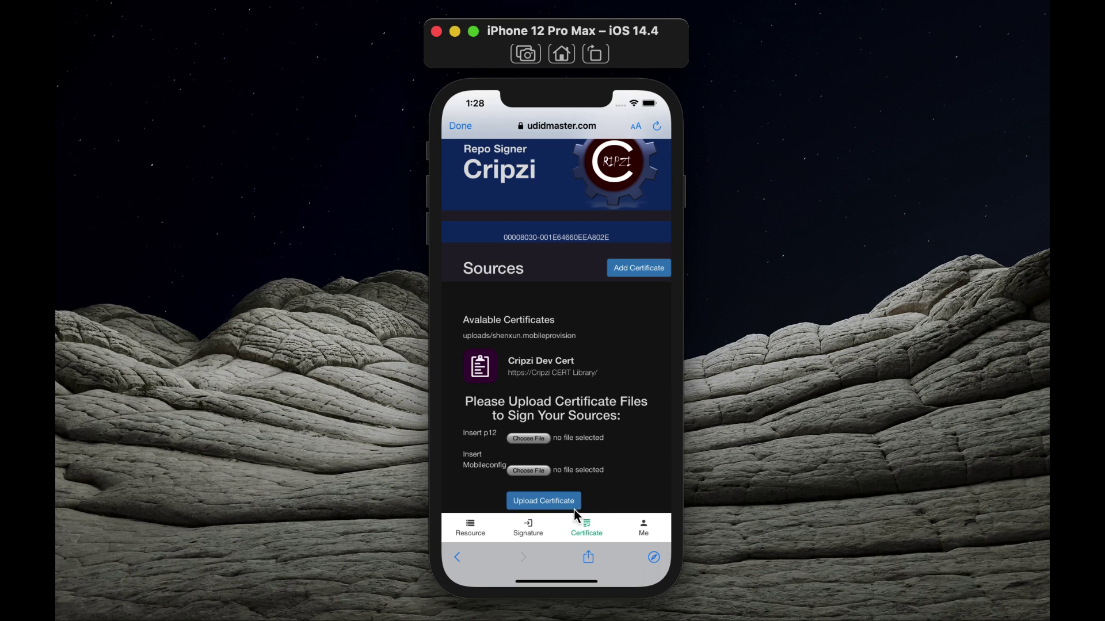
click(527, 531)
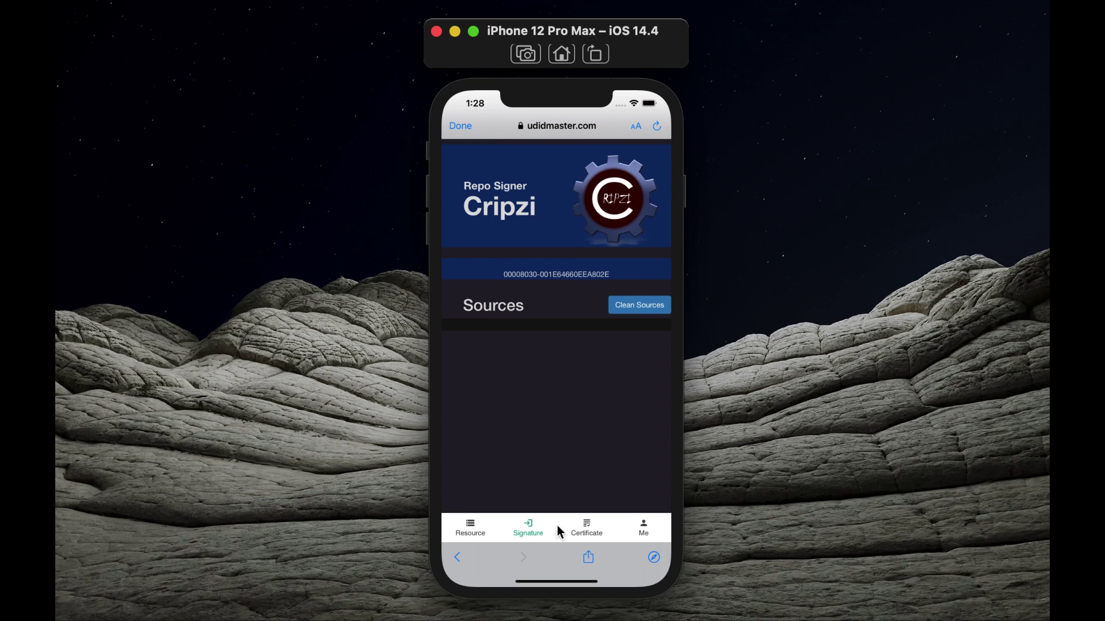
click(586, 528)
scroll(636, 443, down, 2)
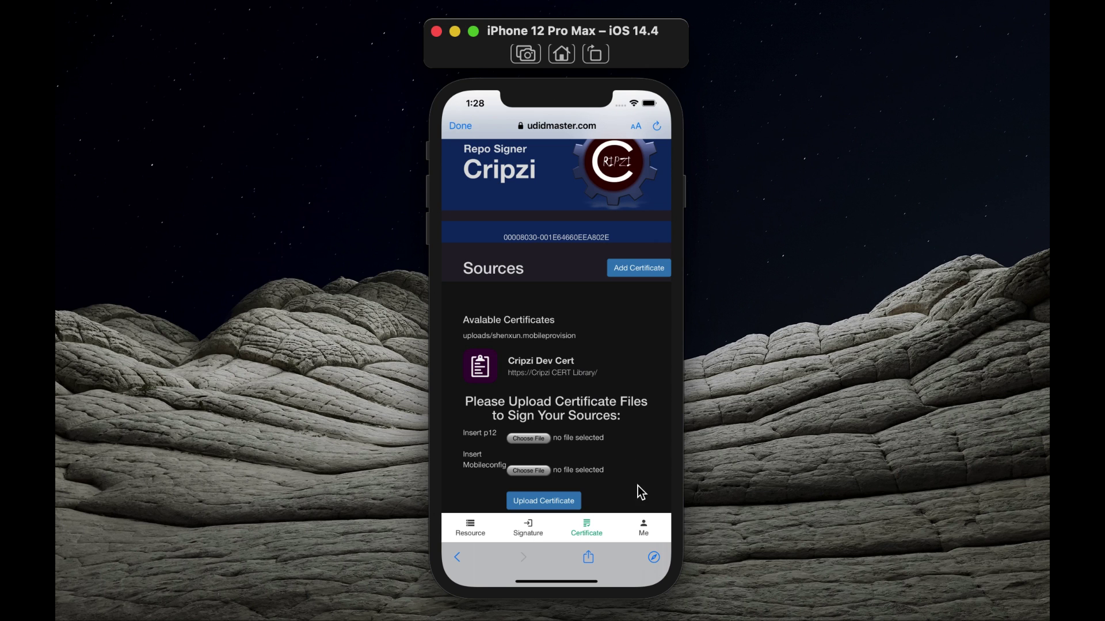
Review the Me tab's About Cripzi page, then show the empty Signature sources list.
click(646, 532)
drag(600, 453, 618, 367)
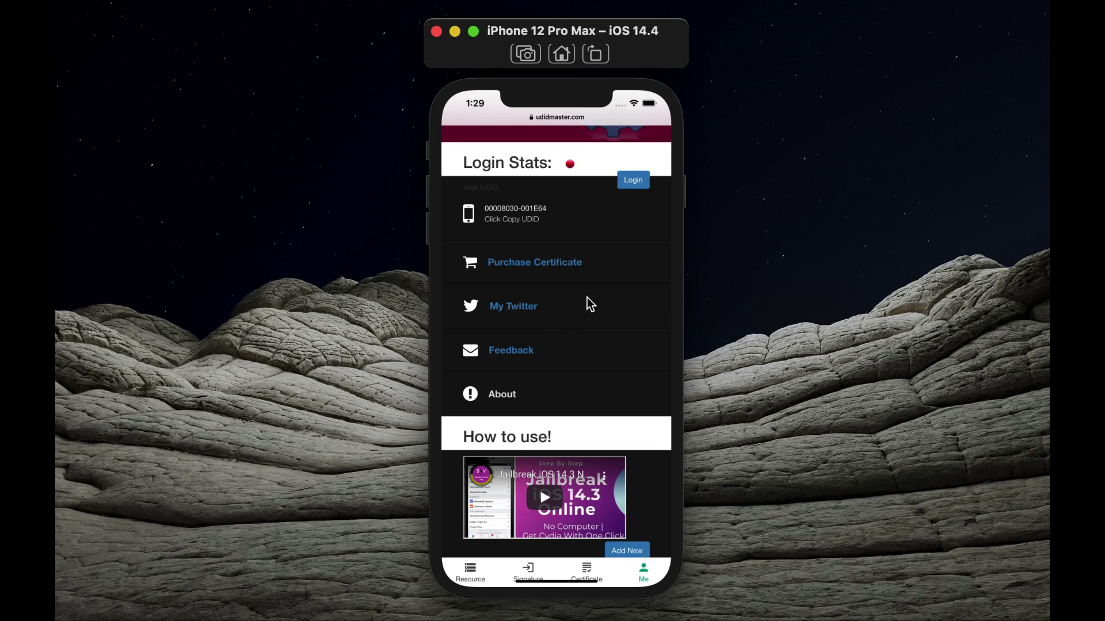
drag(588, 299, 581, 416)
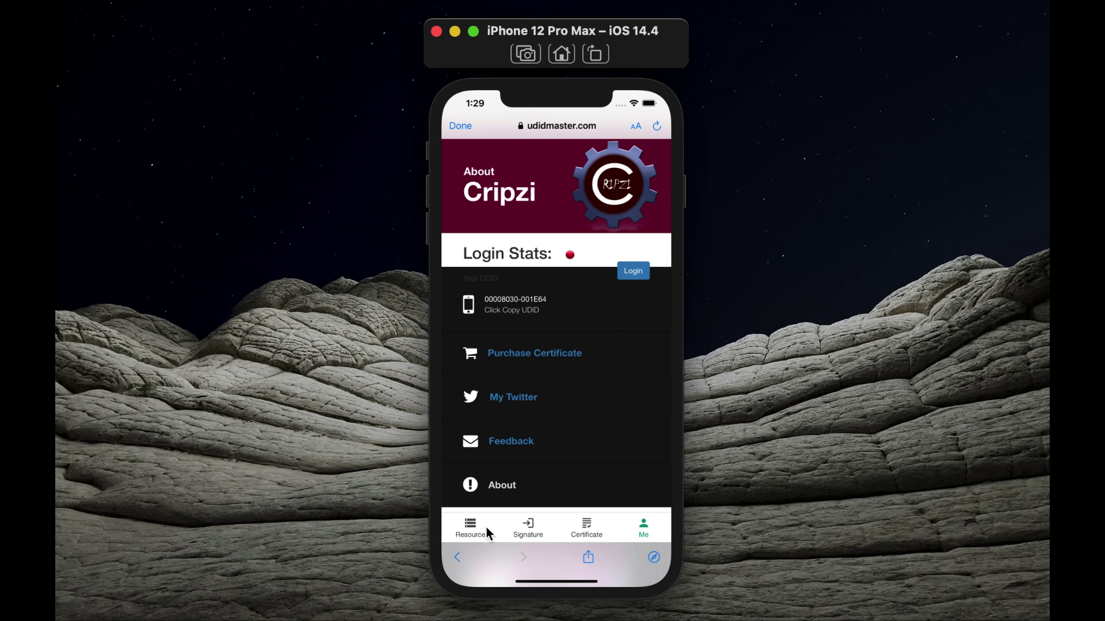
click(538, 525)
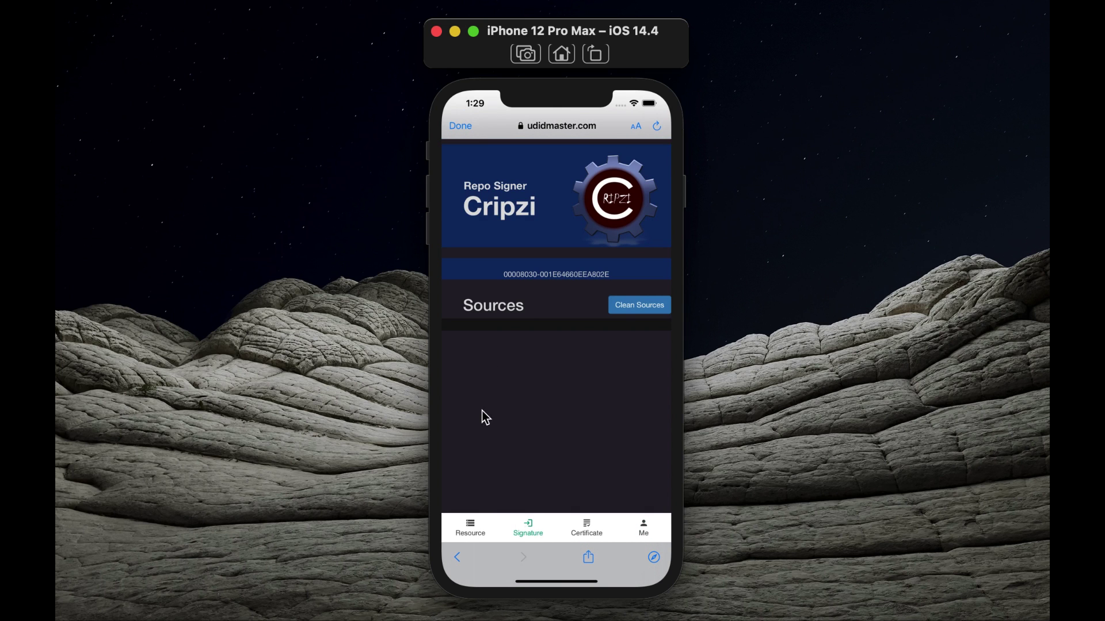
Return to the Resource catalogue and scroll to Cydia Lite++ under Populer Tweaks.
click(477, 524)
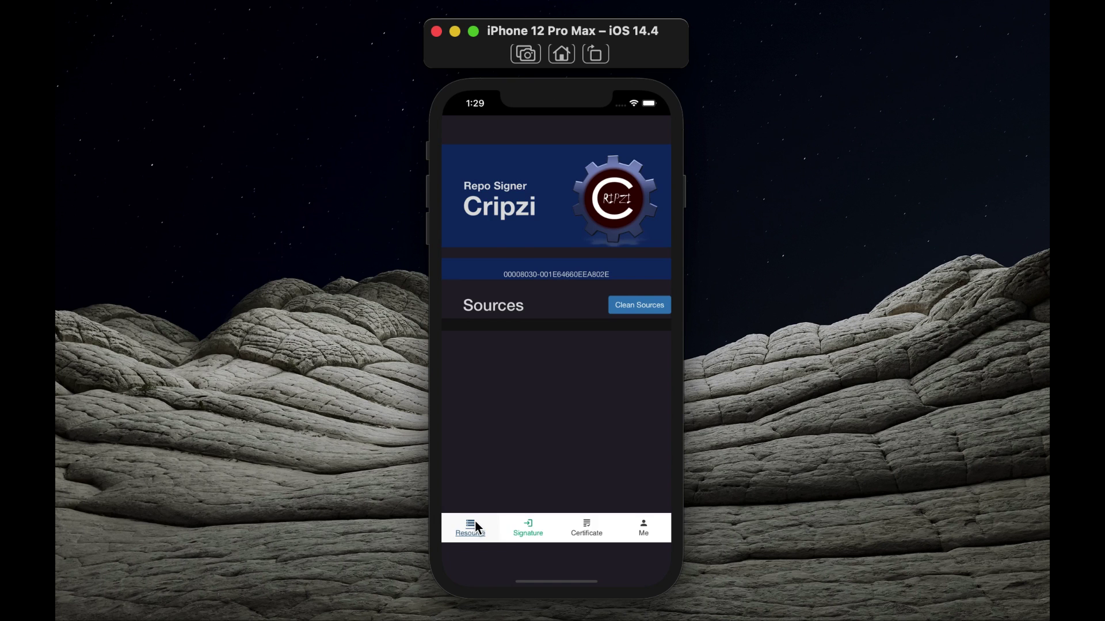
drag(545, 458, 586, 330)
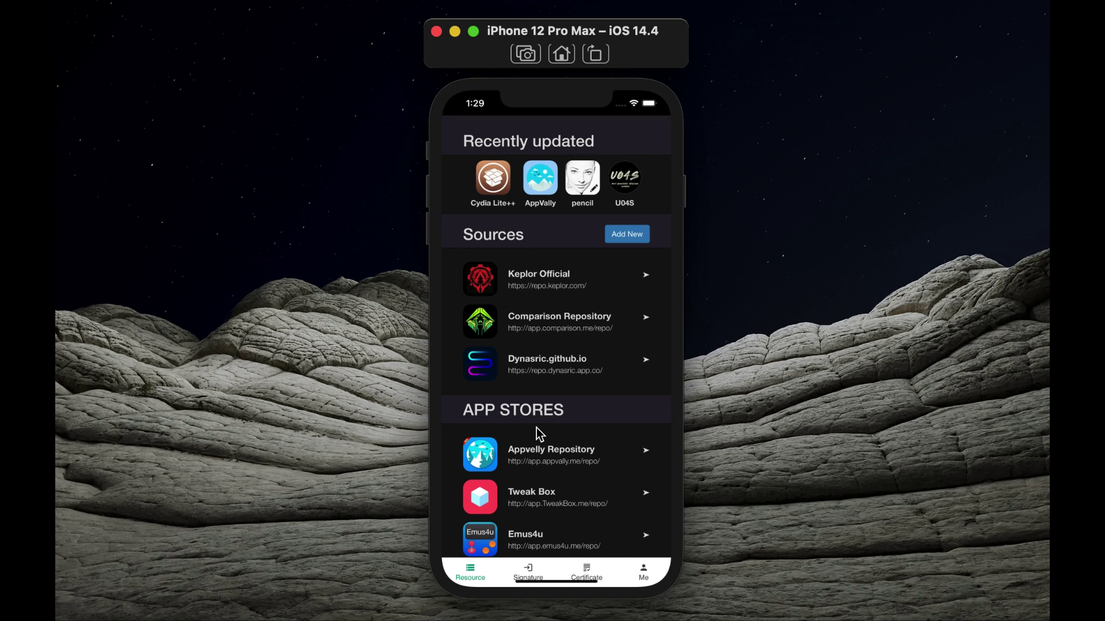
drag(538, 435, 552, 308)
drag(556, 449, 578, 249)
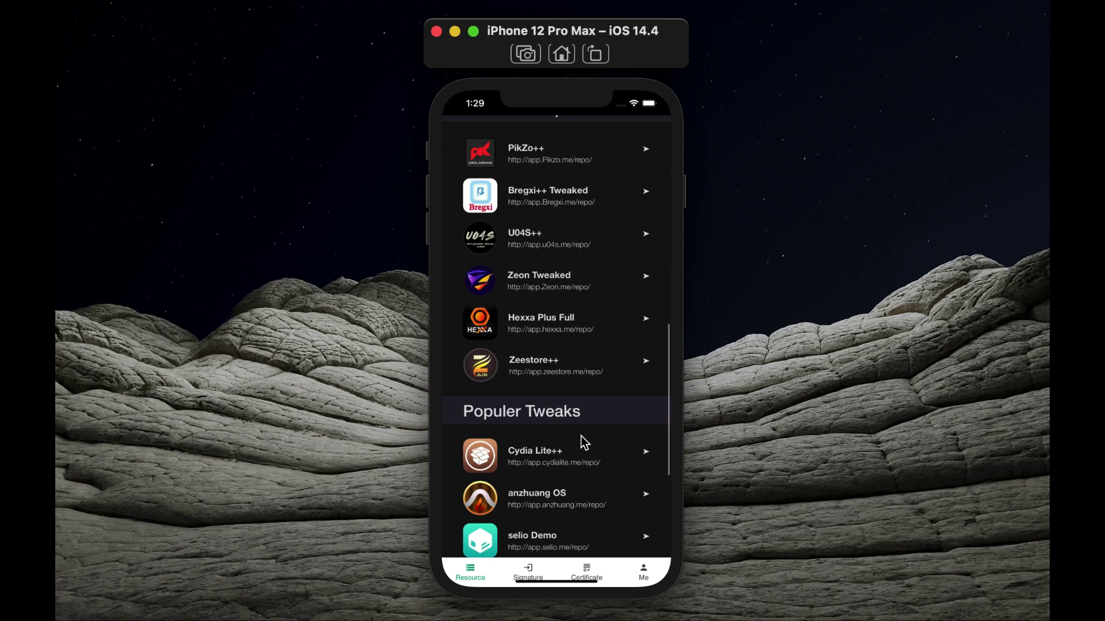
drag(582, 504, 606, 460)
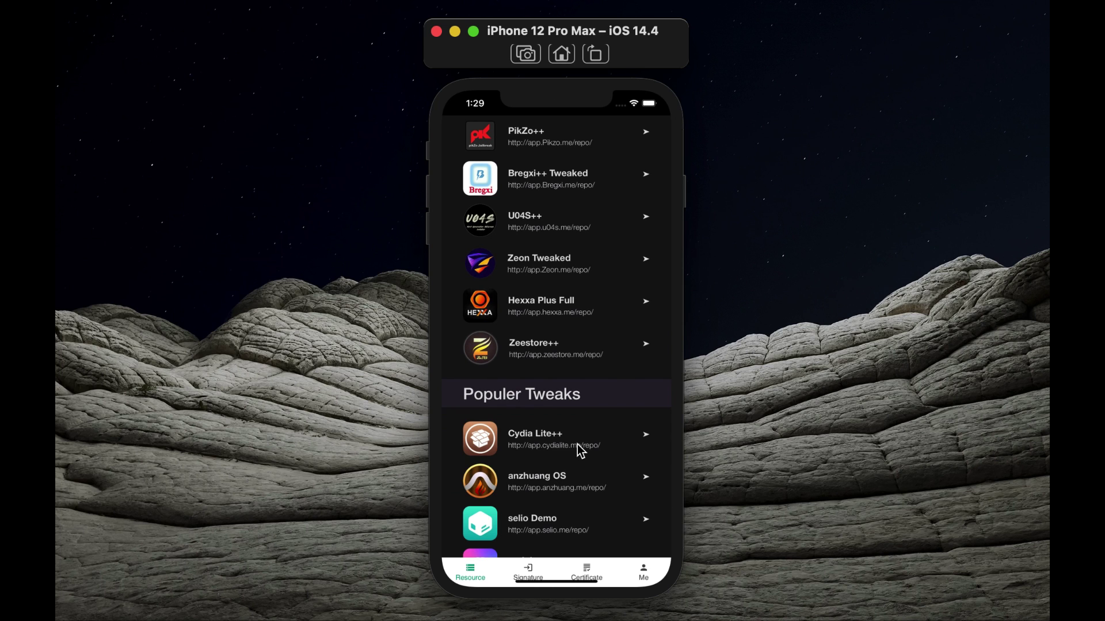
Add Cydia Lite++ to the Signature Sources via Add Signature and close the alert.
click(550, 442)
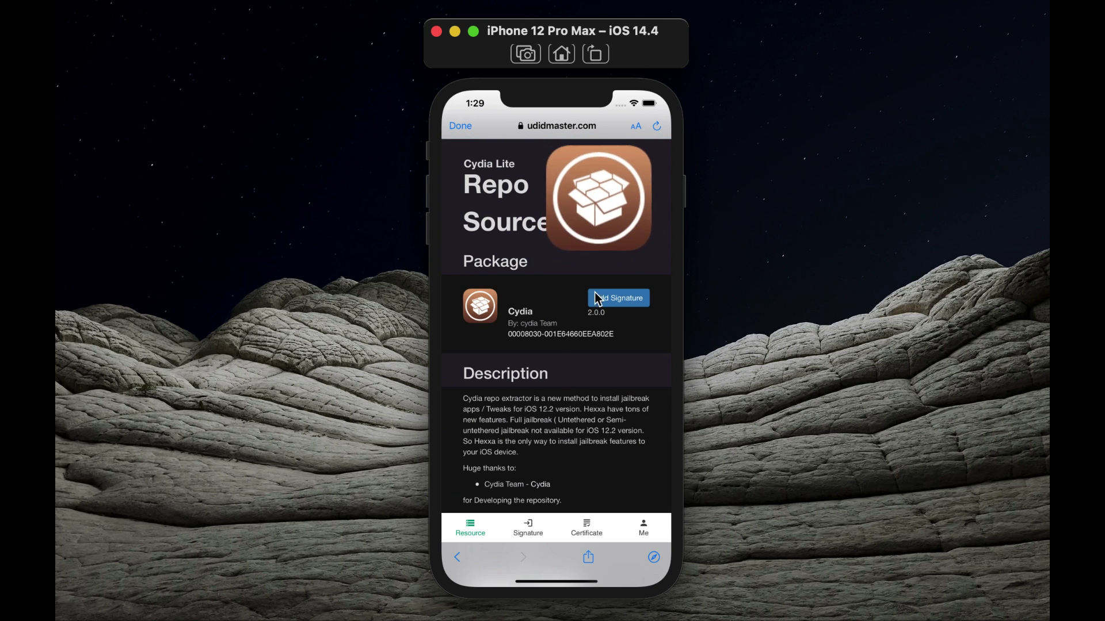
click(624, 297)
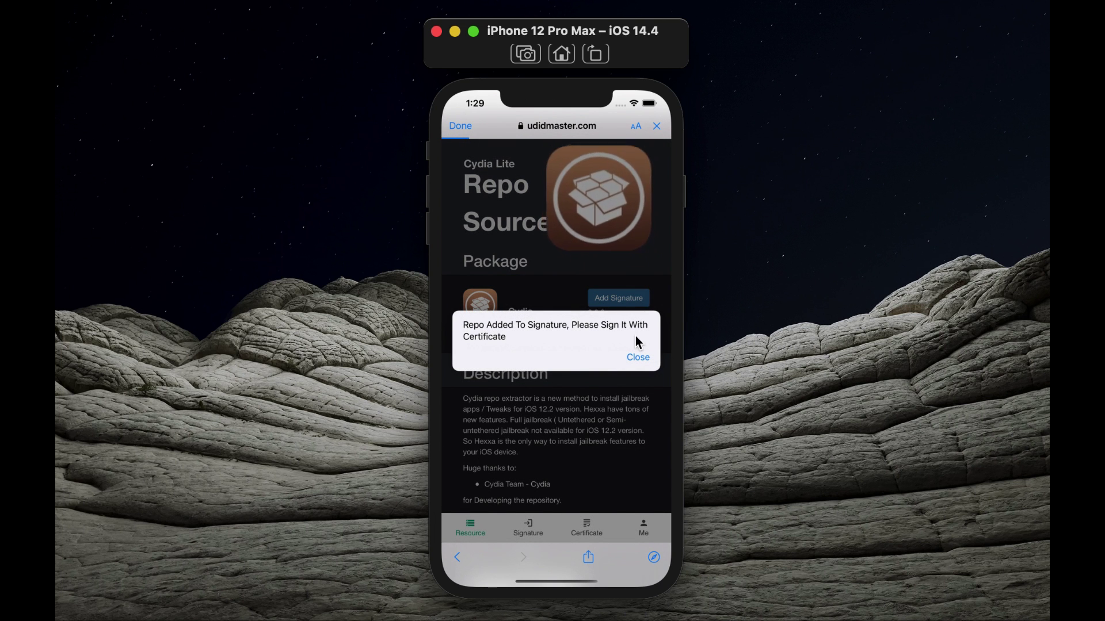
click(637, 358)
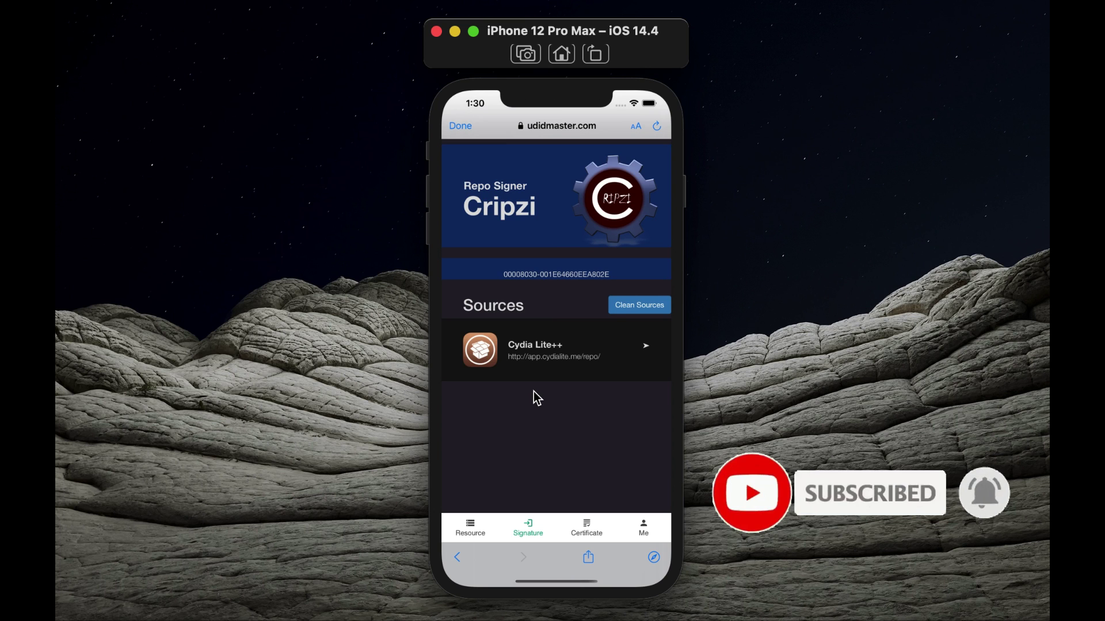
Sign the Cydia Lite++ source with the certificate, confirming the URL dialog so extraction runs to 100%.
click(567, 348)
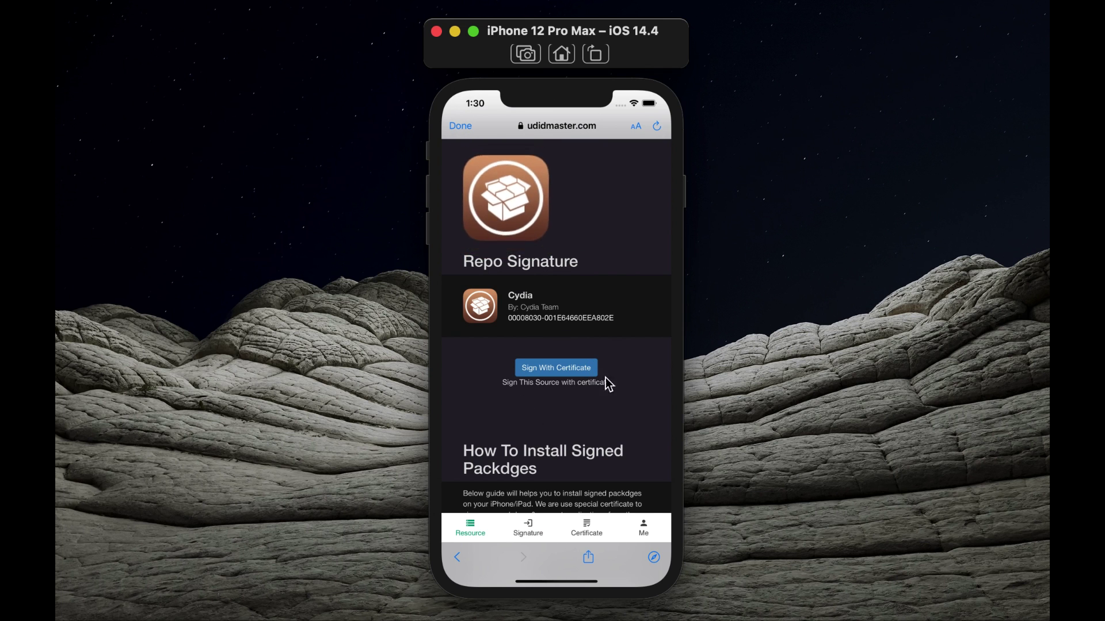
click(570, 373)
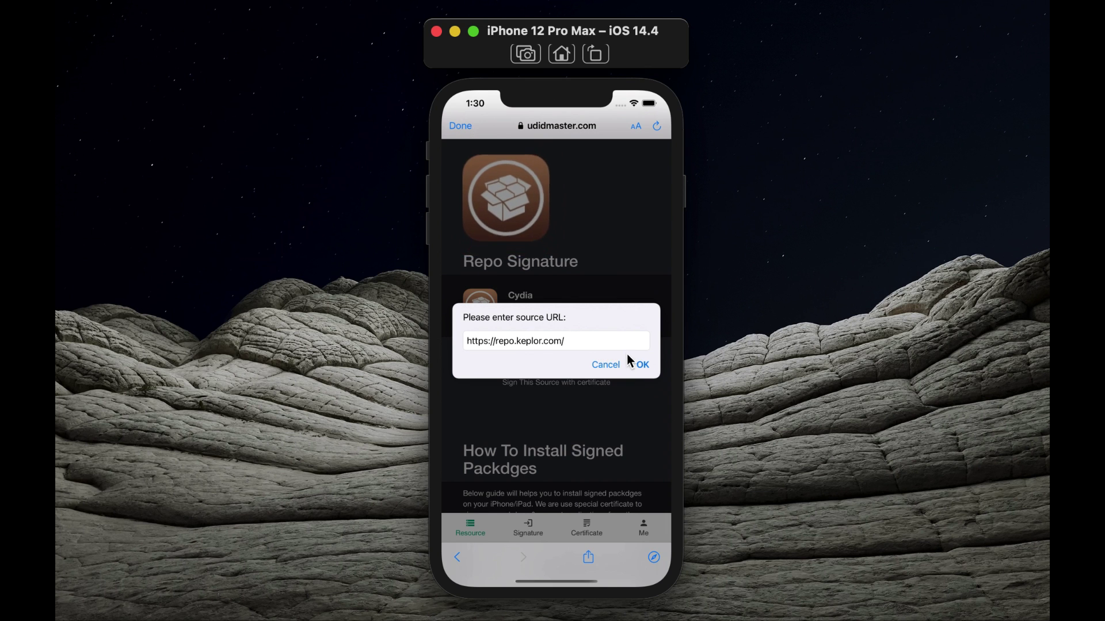
click(643, 363)
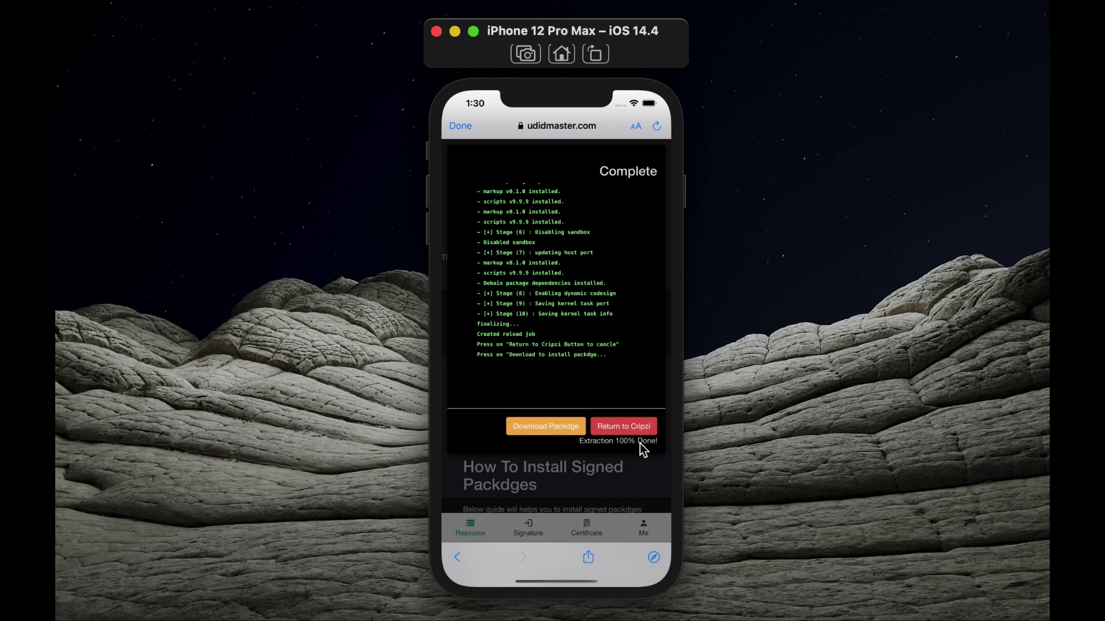
Download the signed Cydia package, allow its configuration profile and close the Profile Downloaded notice.
click(547, 429)
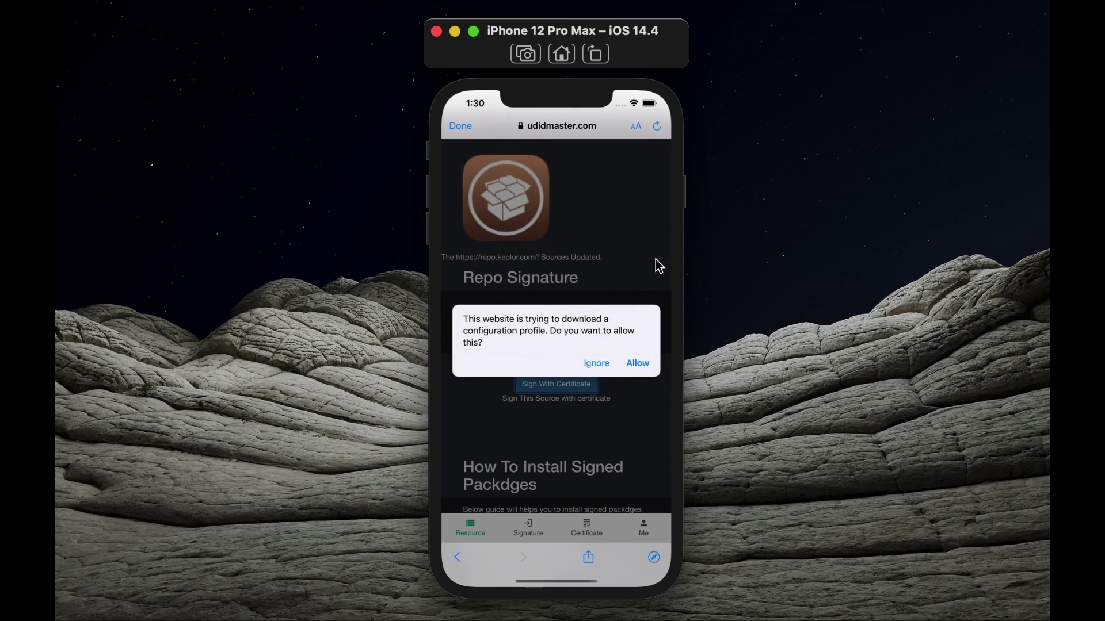
click(637, 369)
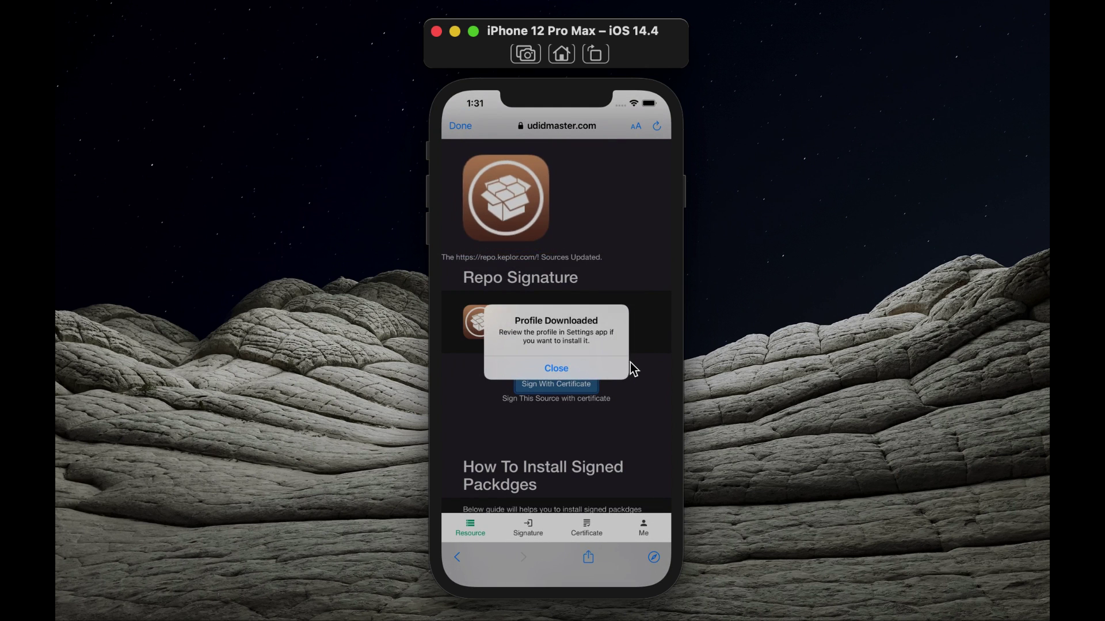
click(600, 369)
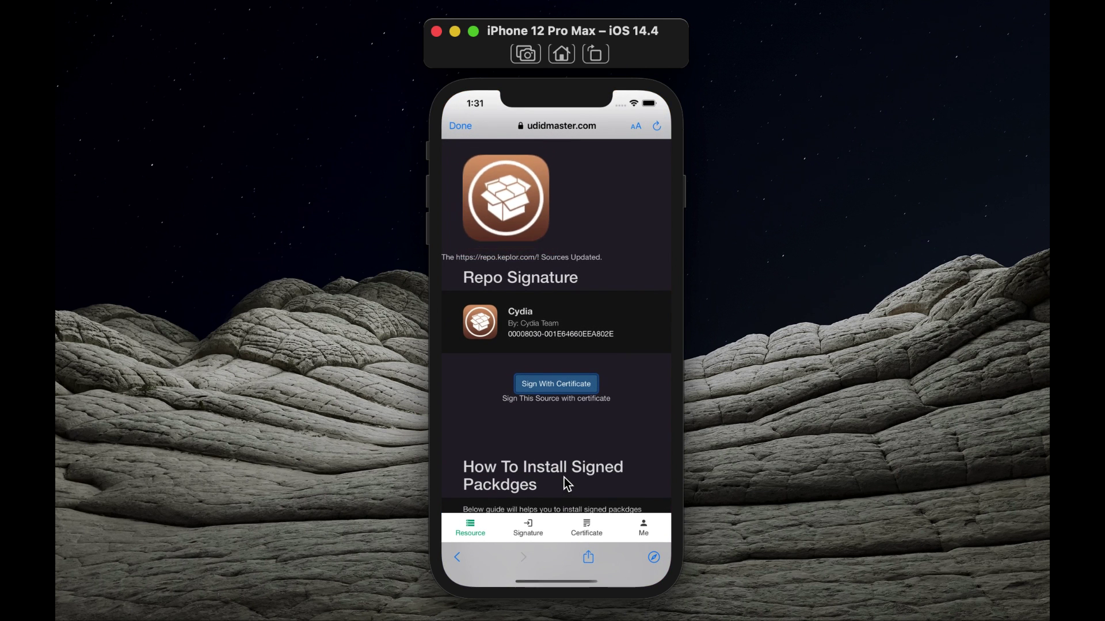
Return to the first home screen page and open Settings at its main list, dismissing the Cripzi profile screen.
key(super+shift+h)
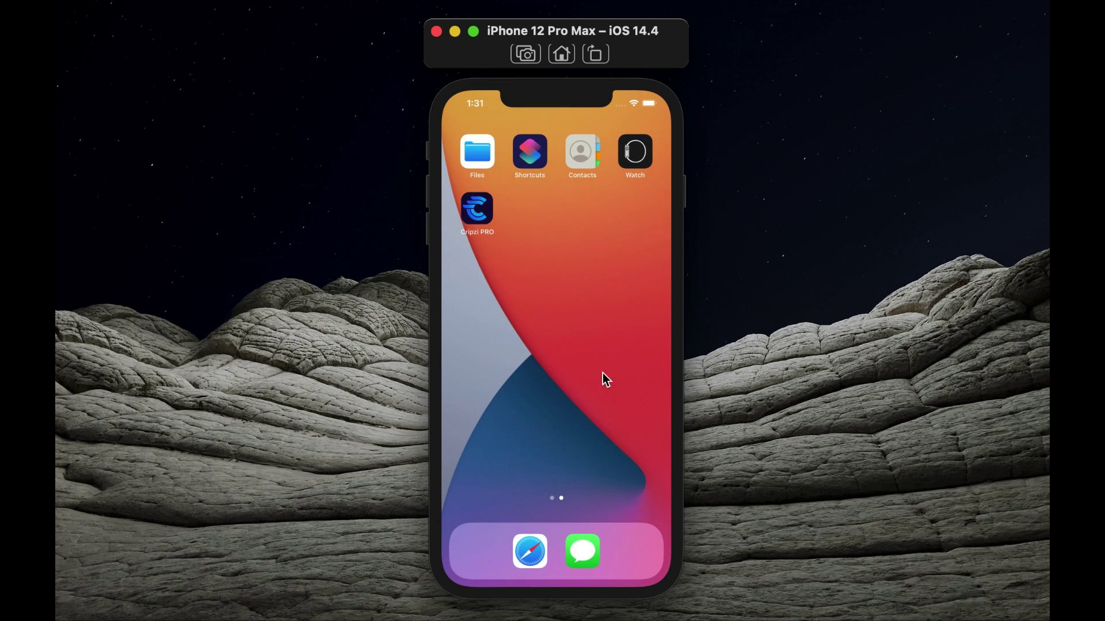
drag(532, 330, 561, 333)
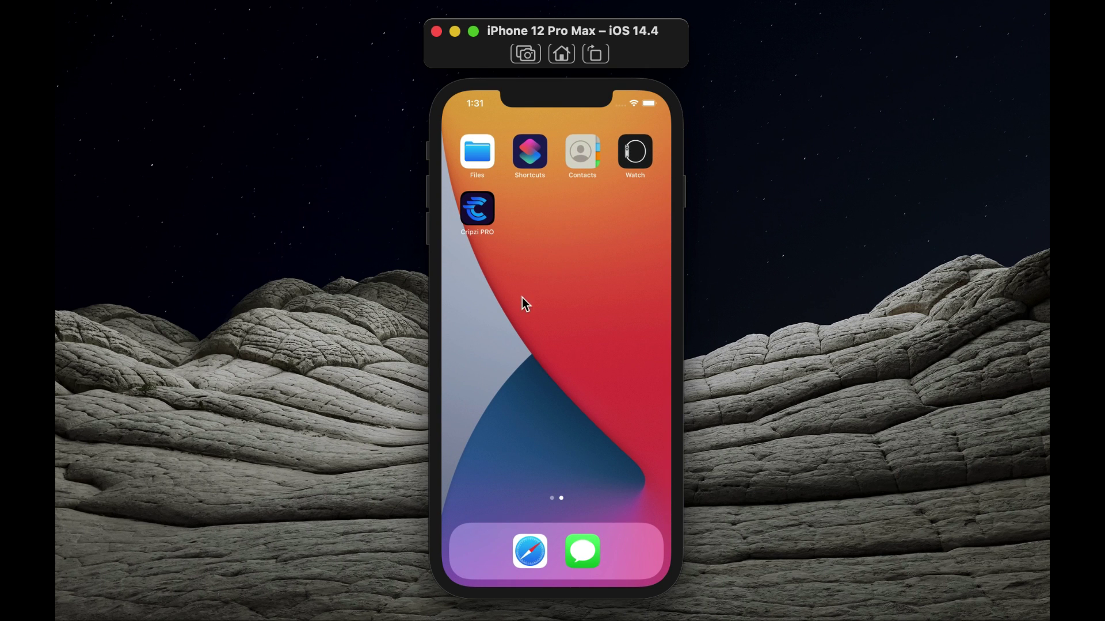
mouse_move(505, 314)
mouse_down()
mouse_move(568, 321)
mouse_move(539, 324)
mouse_up()
drag(535, 238, 681, 238)
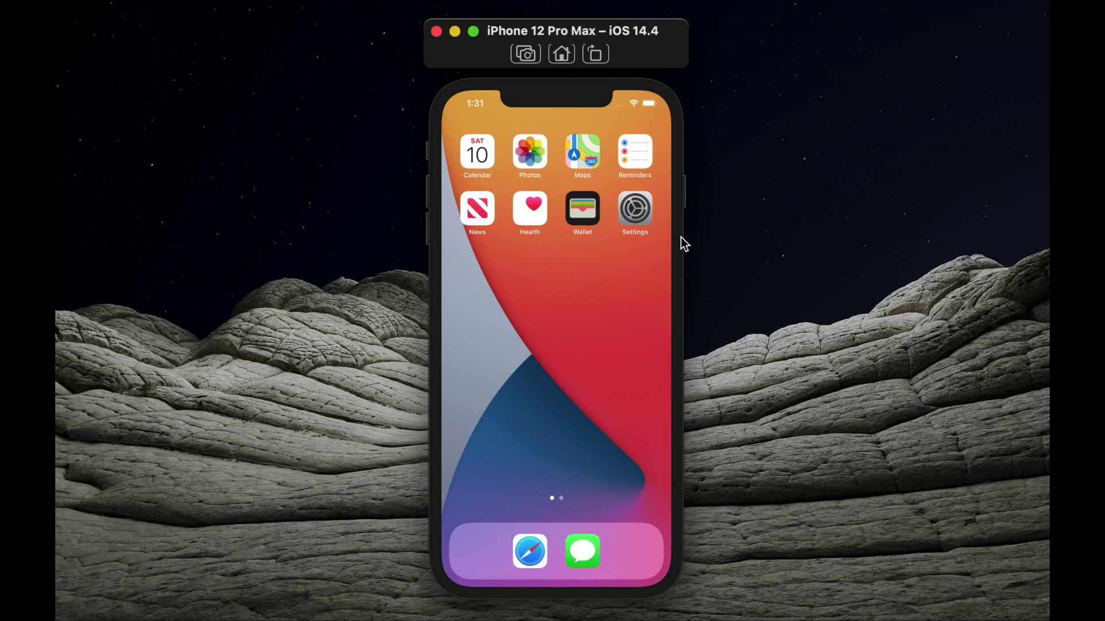
click(635, 207)
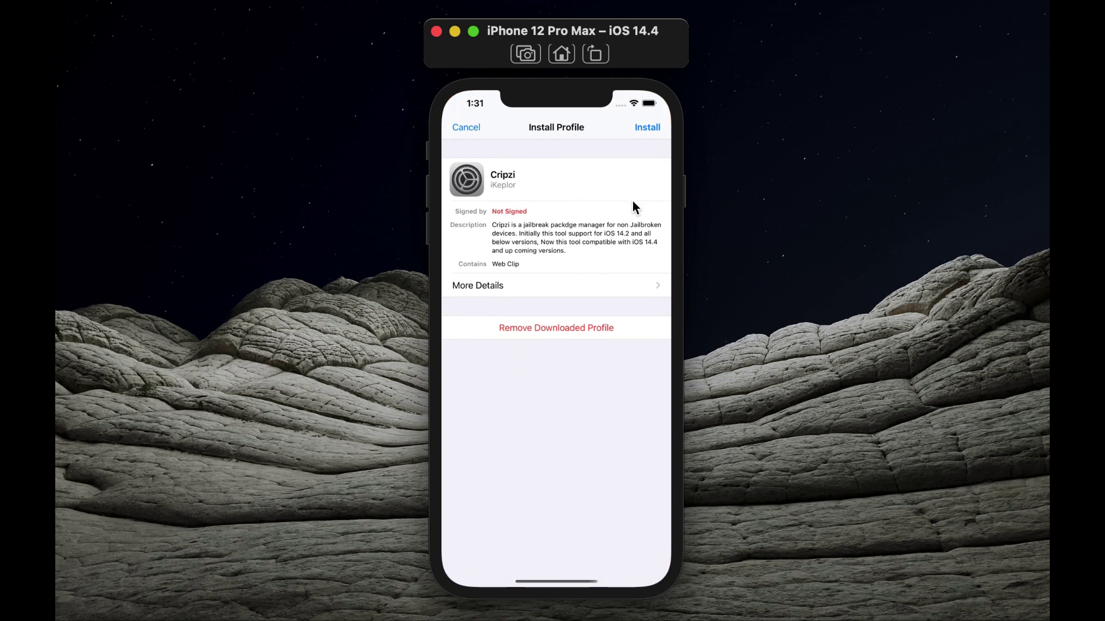
click(457, 129)
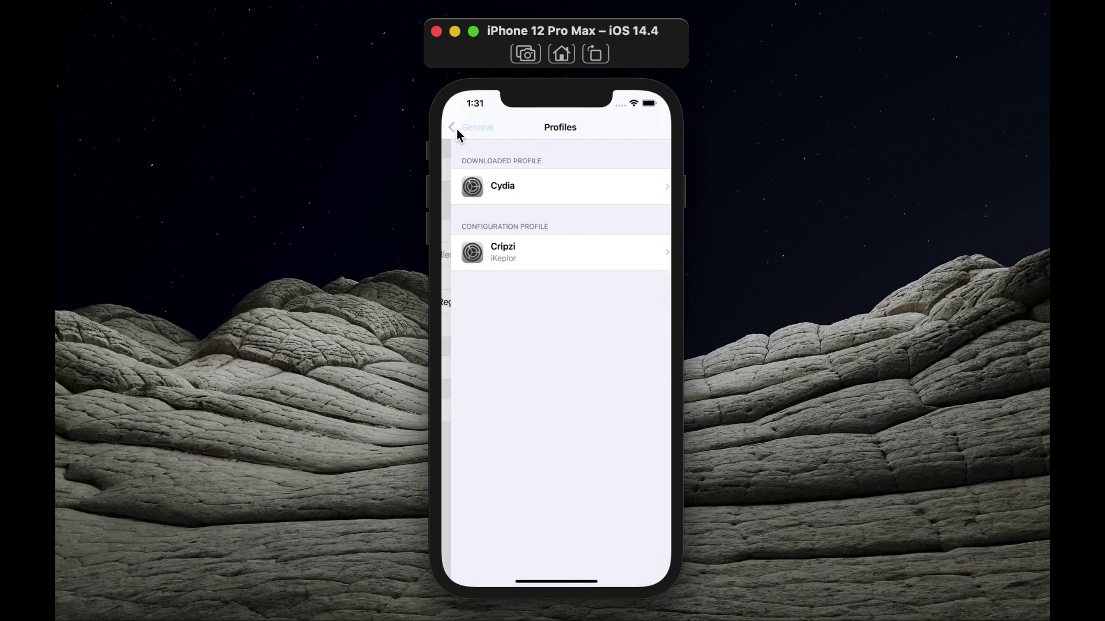
click(456, 129)
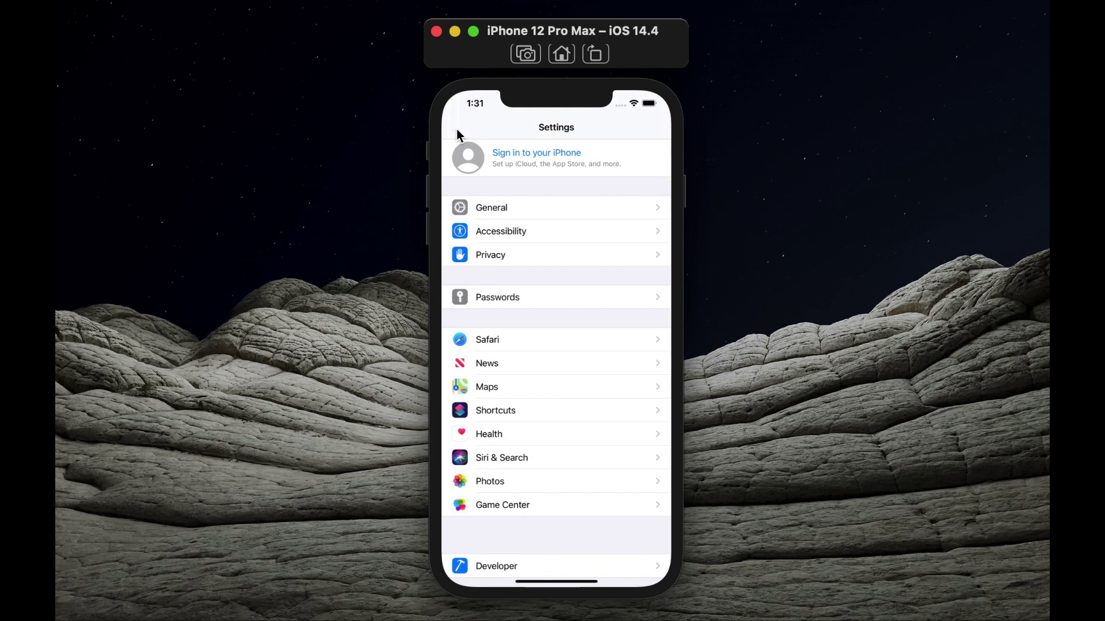
Under General > Profiles, install the downloaded Cydia configuration profile and finish.
click(516, 213)
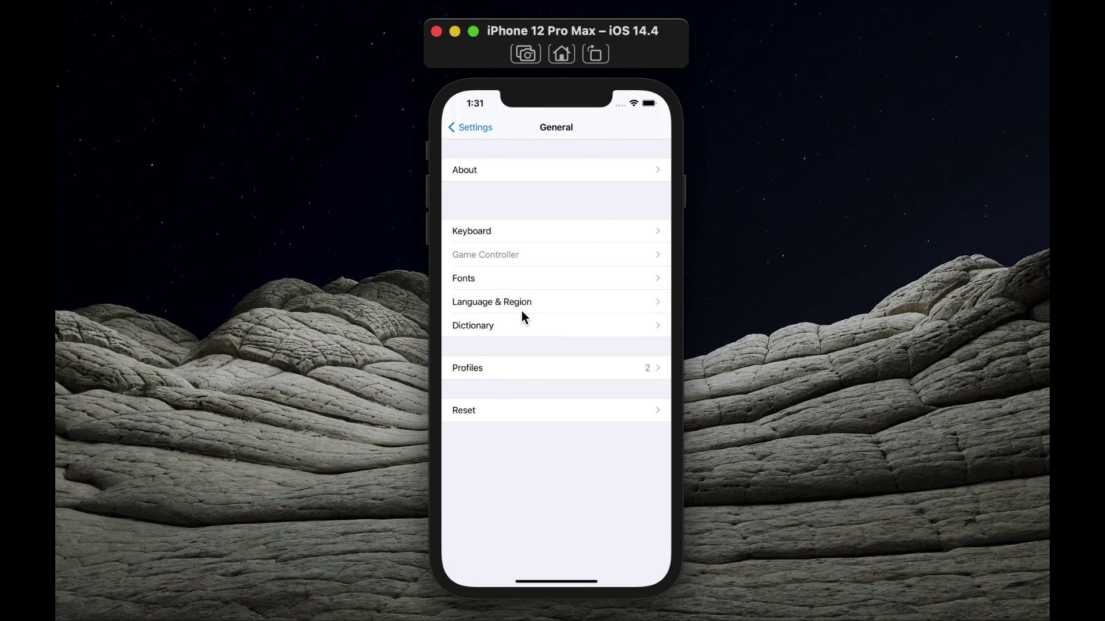
click(525, 379)
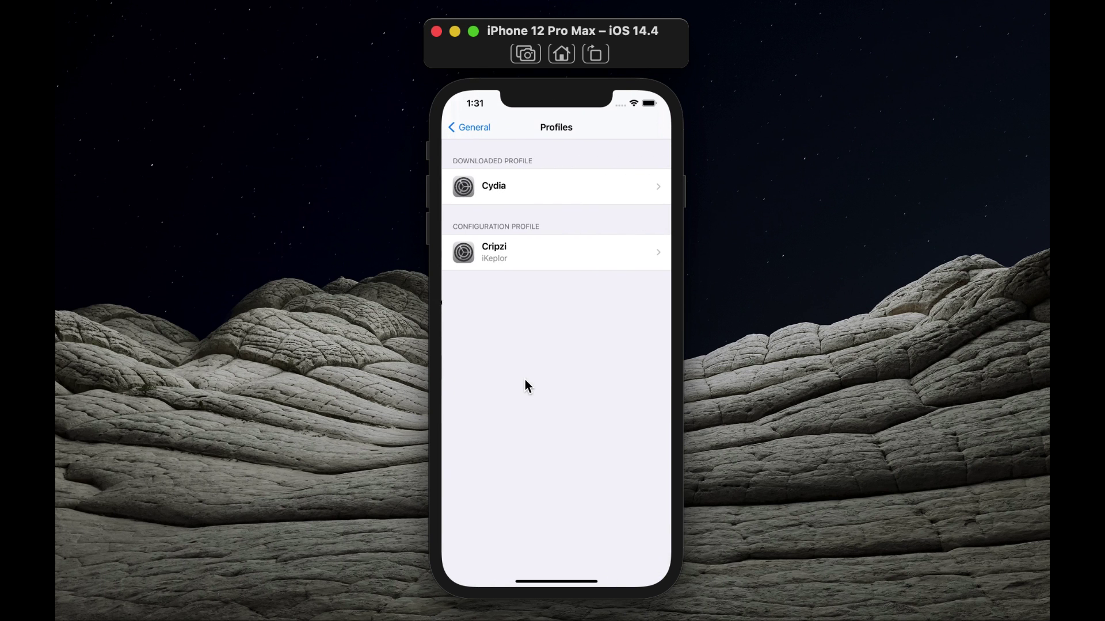
click(558, 194)
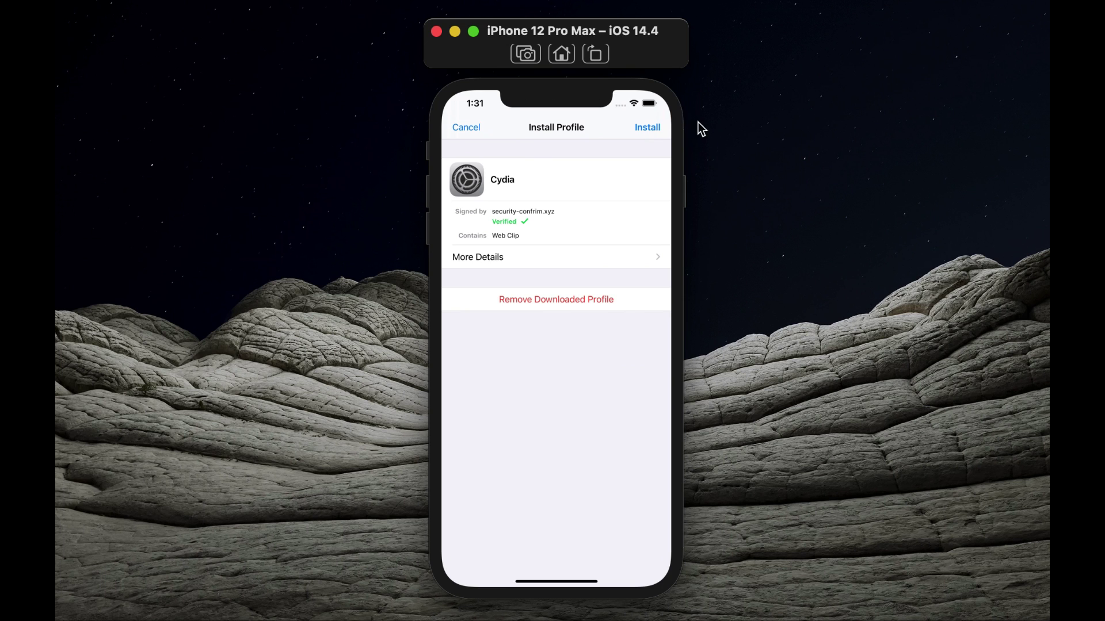
click(654, 129)
click(535, 511)
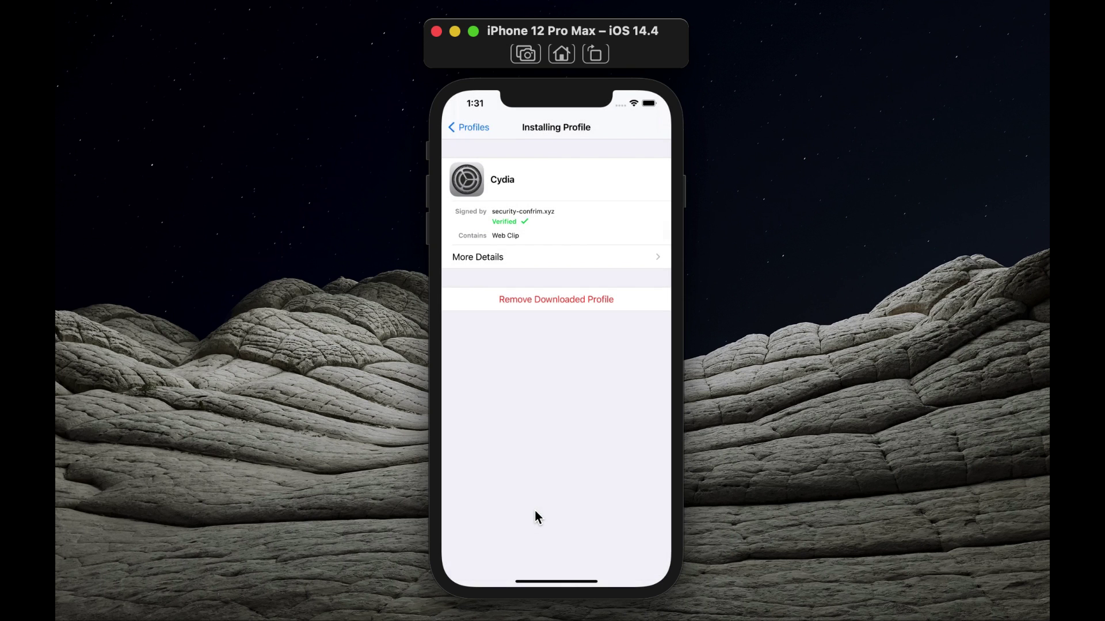
click(654, 127)
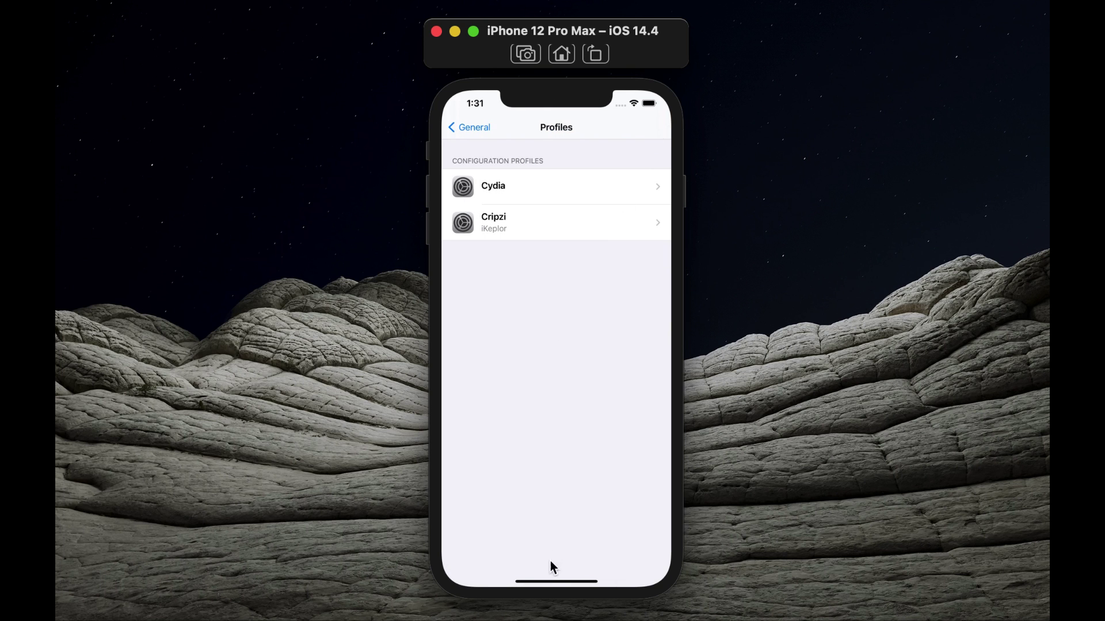
Leave Settings for the home screen page now showing the Cydia icon.
drag(541, 584, 577, 501)
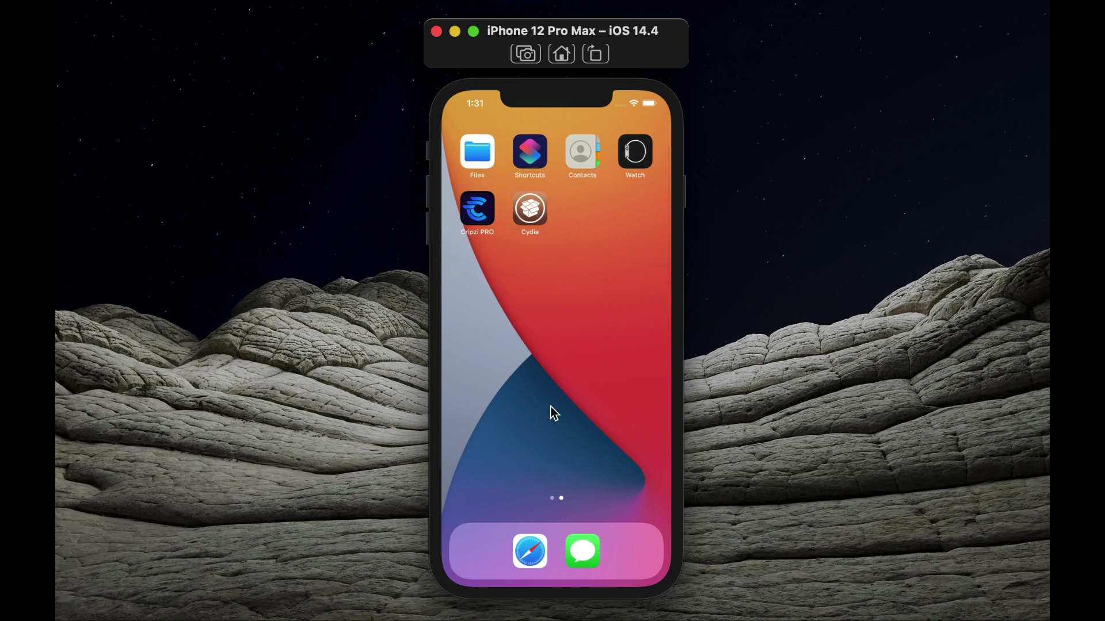
mouse_move(584, 413)
mouse_down()
mouse_move(636, 411)
mouse_move(538, 348)
mouse_up()
click(531, 211)
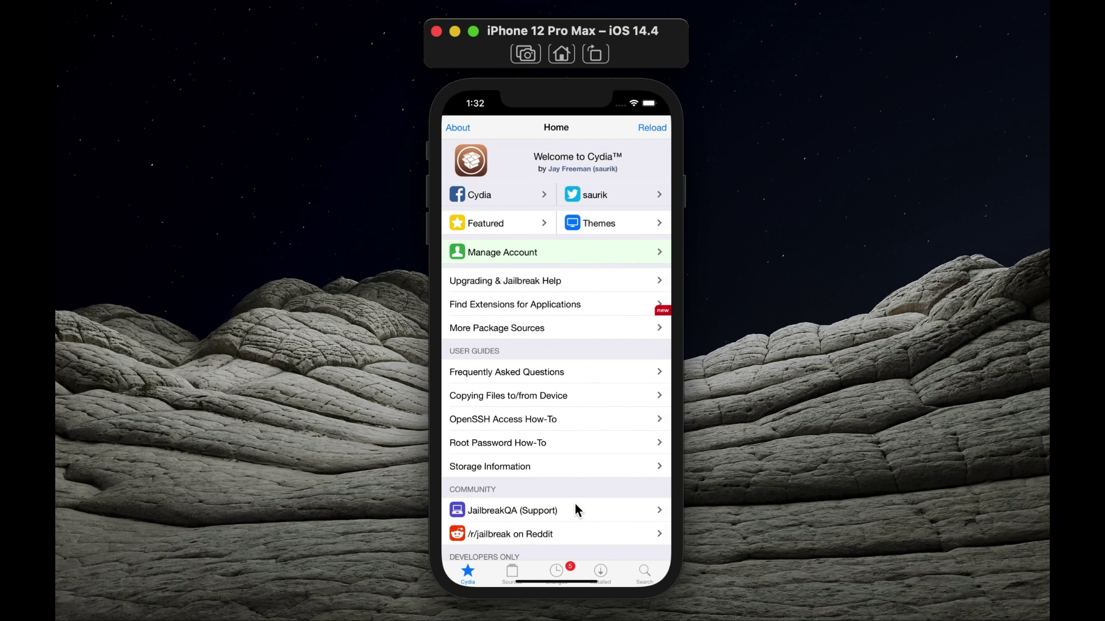
click(510, 581)
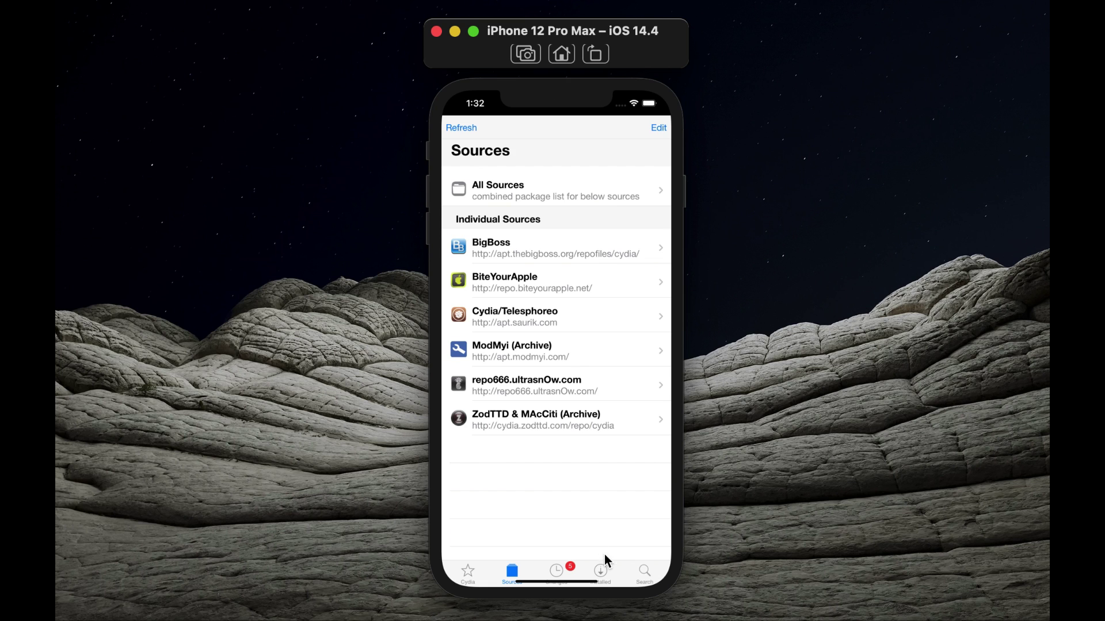
click(646, 574)
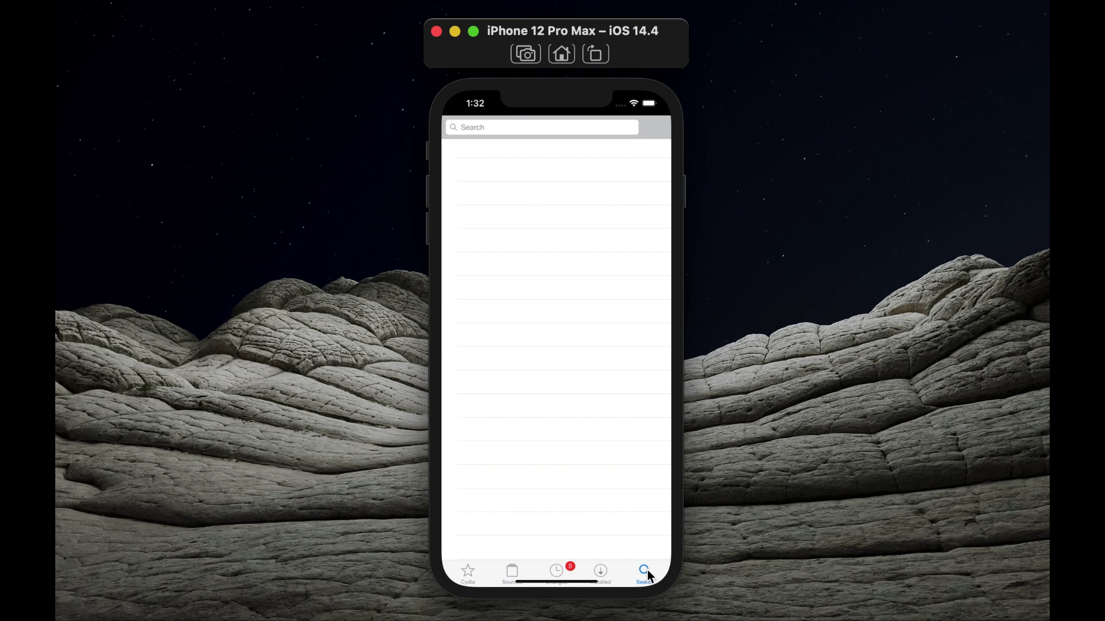
click(598, 577)
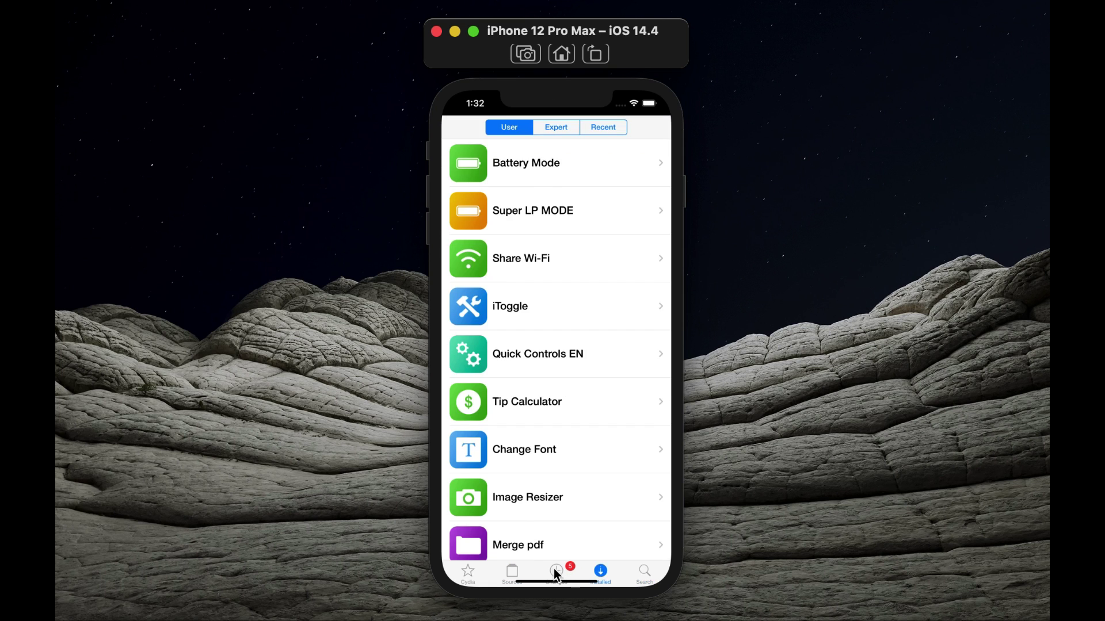
click(553, 574)
click(511, 576)
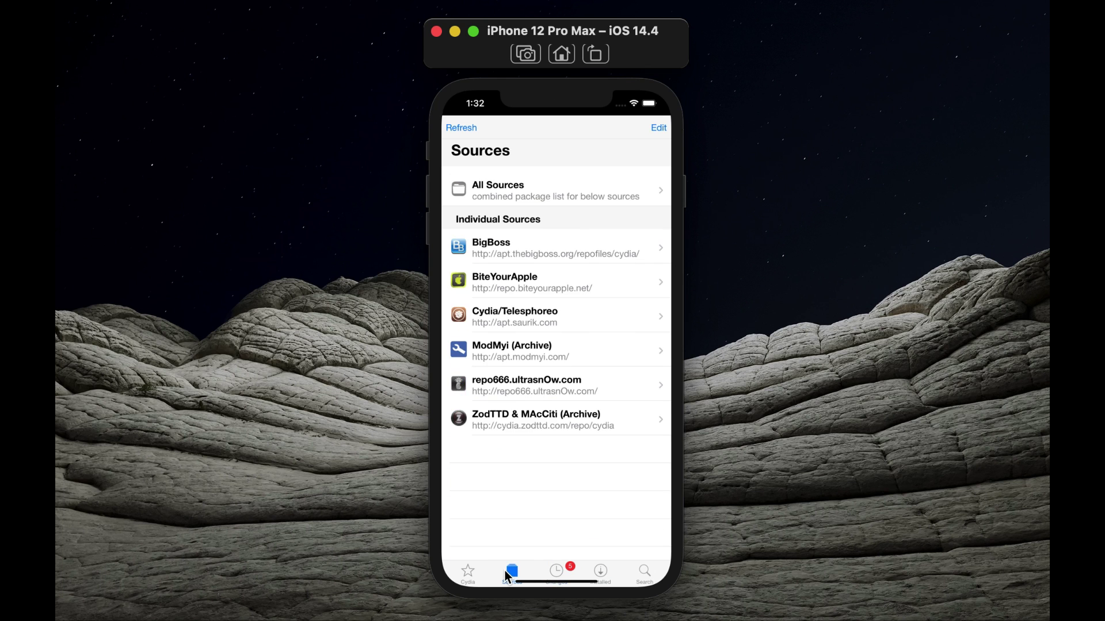
click(466, 574)
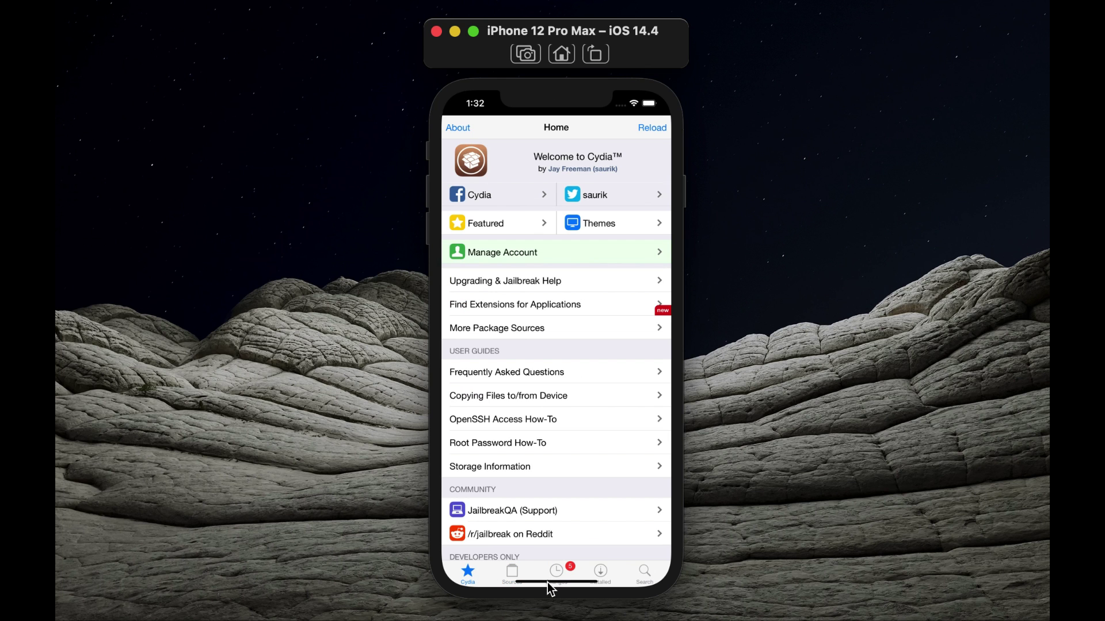
drag(562, 484, 589, 258)
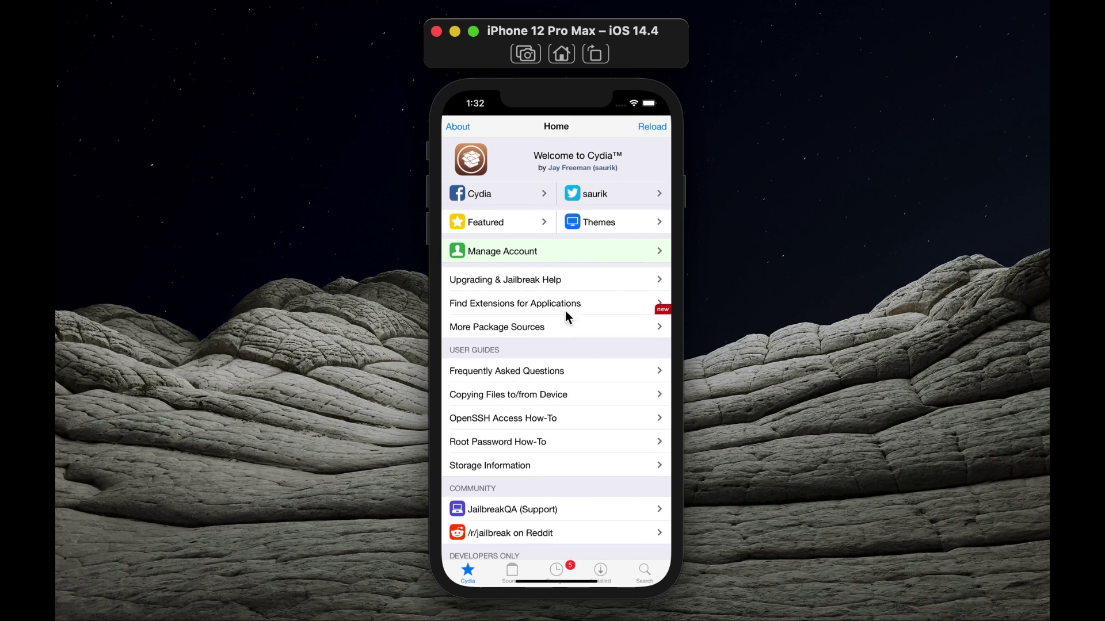
drag(567, 359, 592, 254)
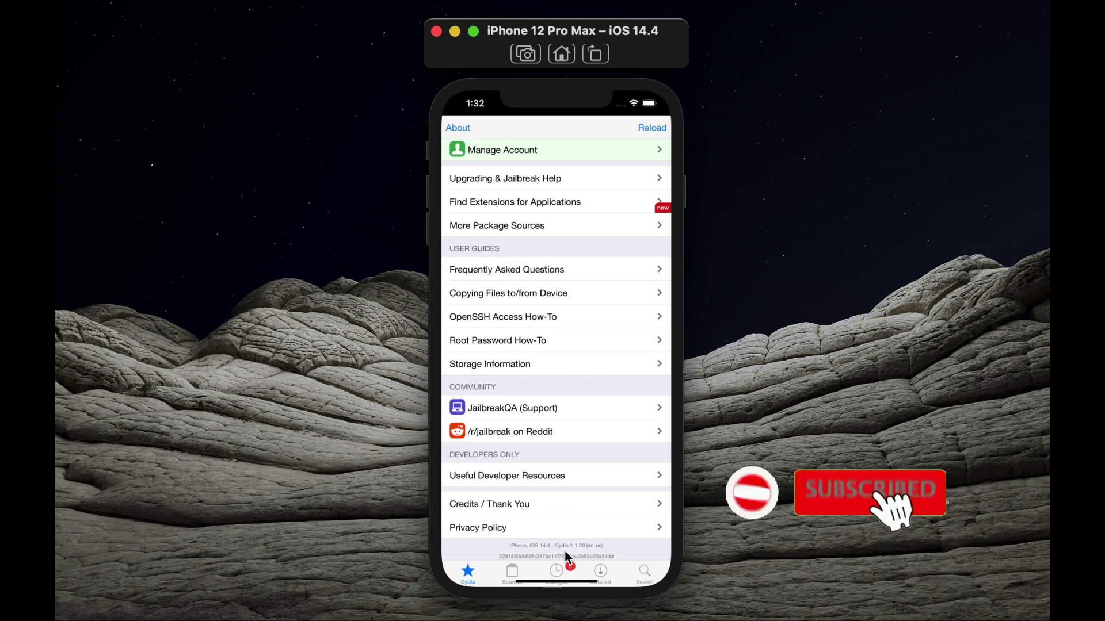
drag(546, 587, 598, 501)
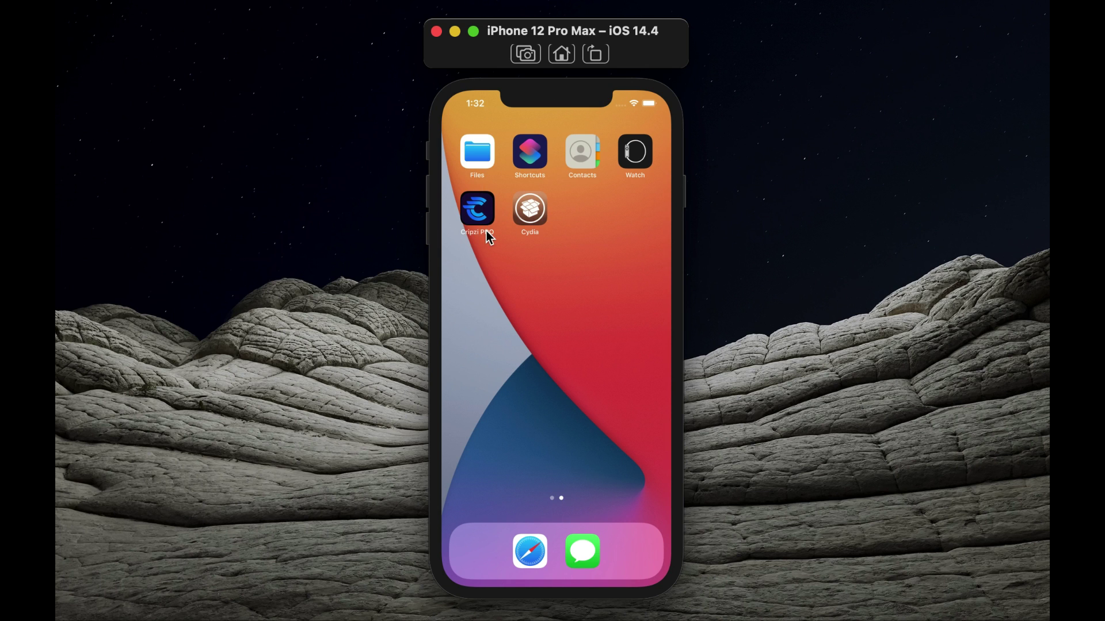
Launch Cripzi PRO and reach its Repo Signer home page listing sources and recent apps.
click(477, 208)
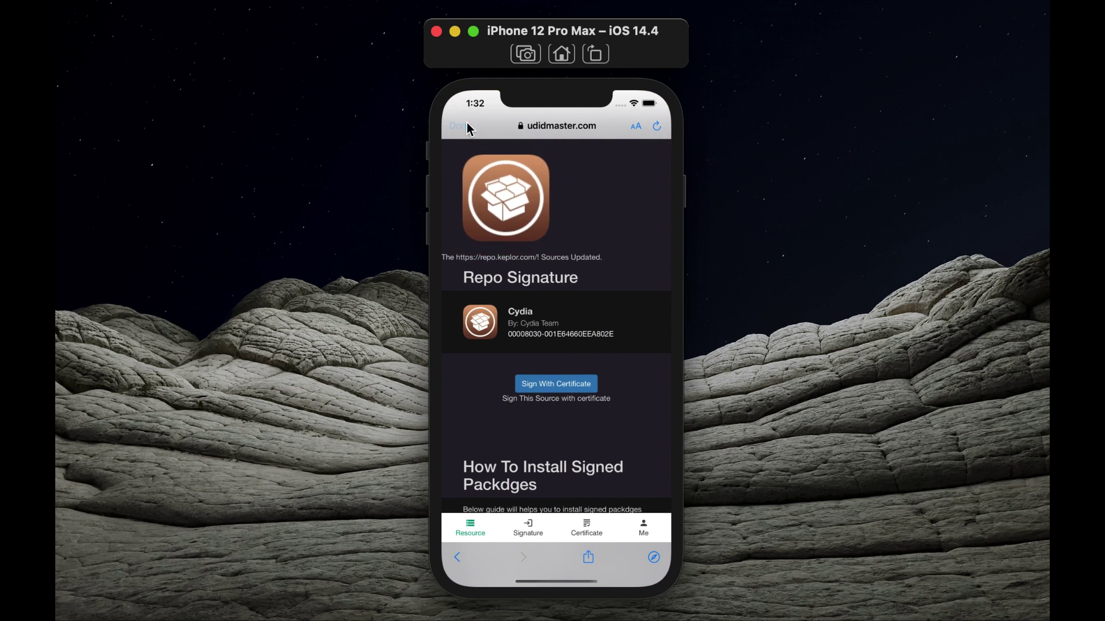
click(463, 125)
drag(572, 458, 611, 356)
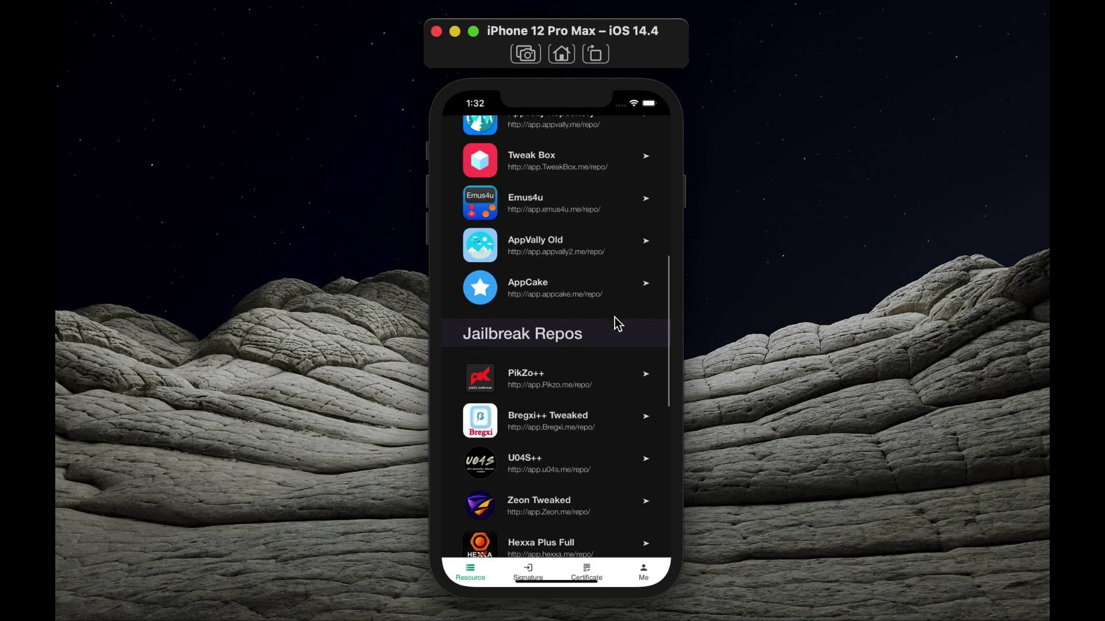
mouse_move(615, 317)
mouse_down()
mouse_move(600, 474)
mouse_move(626, 335)
mouse_up()
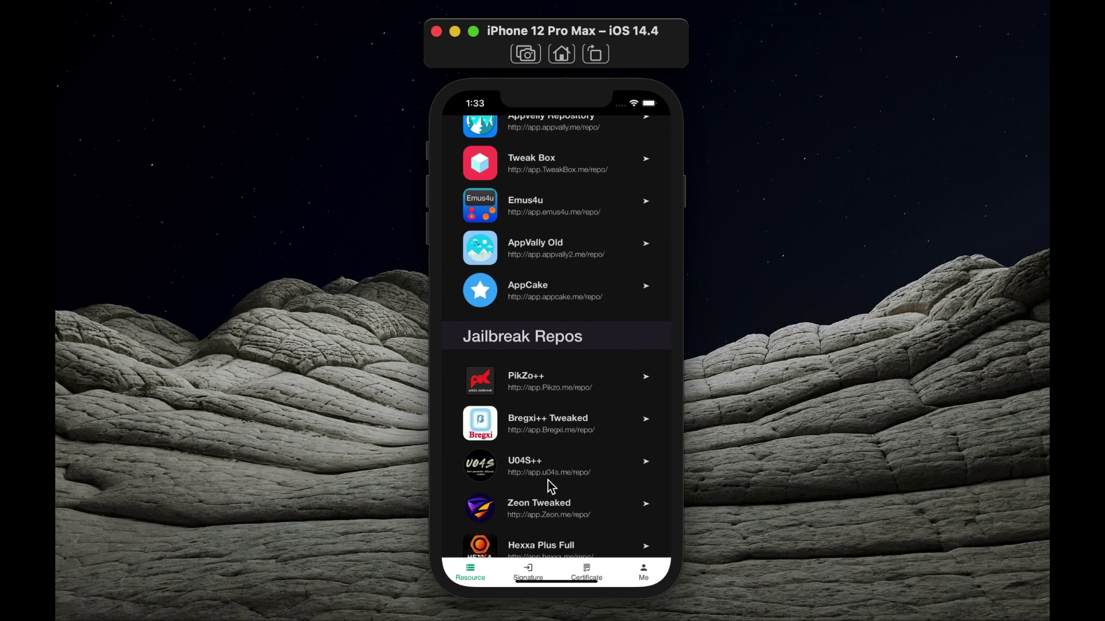
drag(548, 481, 572, 412)
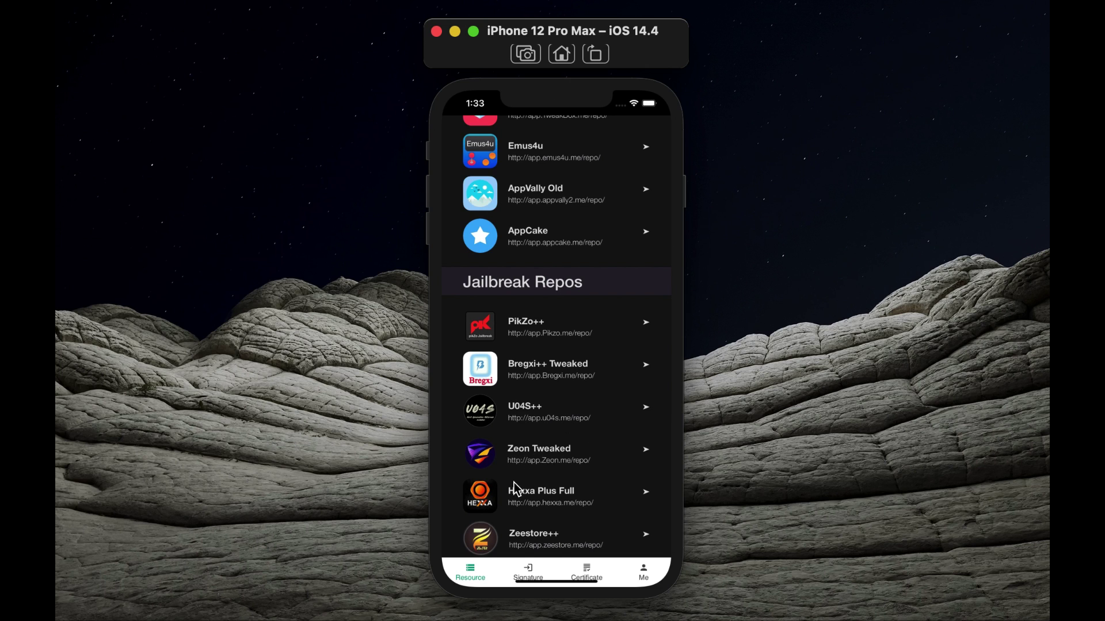
drag(537, 507, 566, 376)
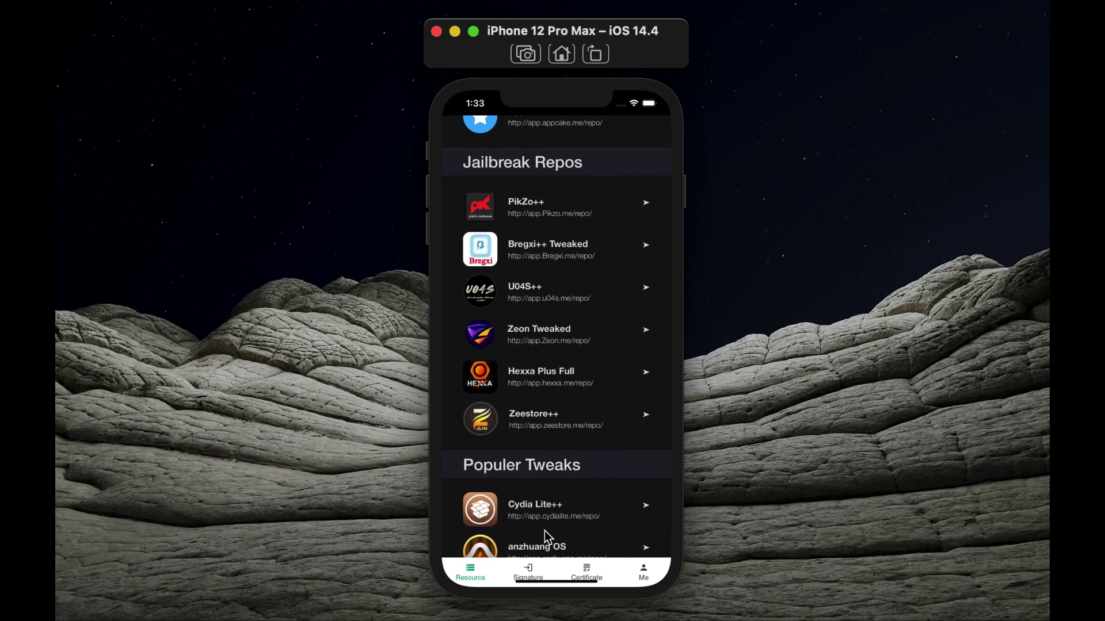
drag(546, 523, 583, 377)
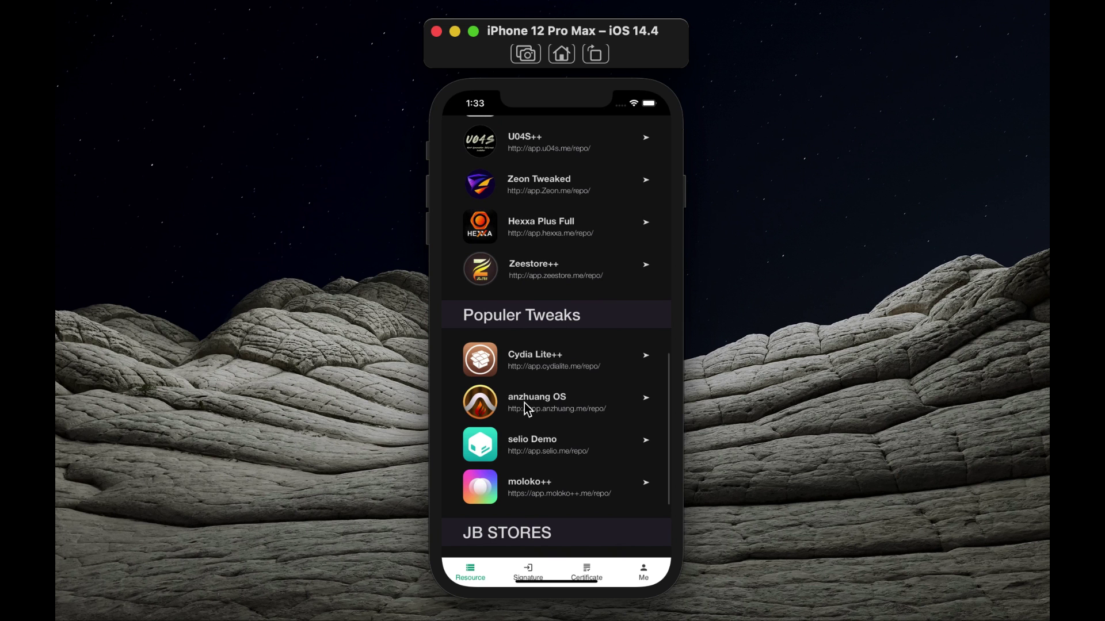
View the anzhuang OS repo source page briefly, then return to Cripzi's main catalogue.
click(542, 411)
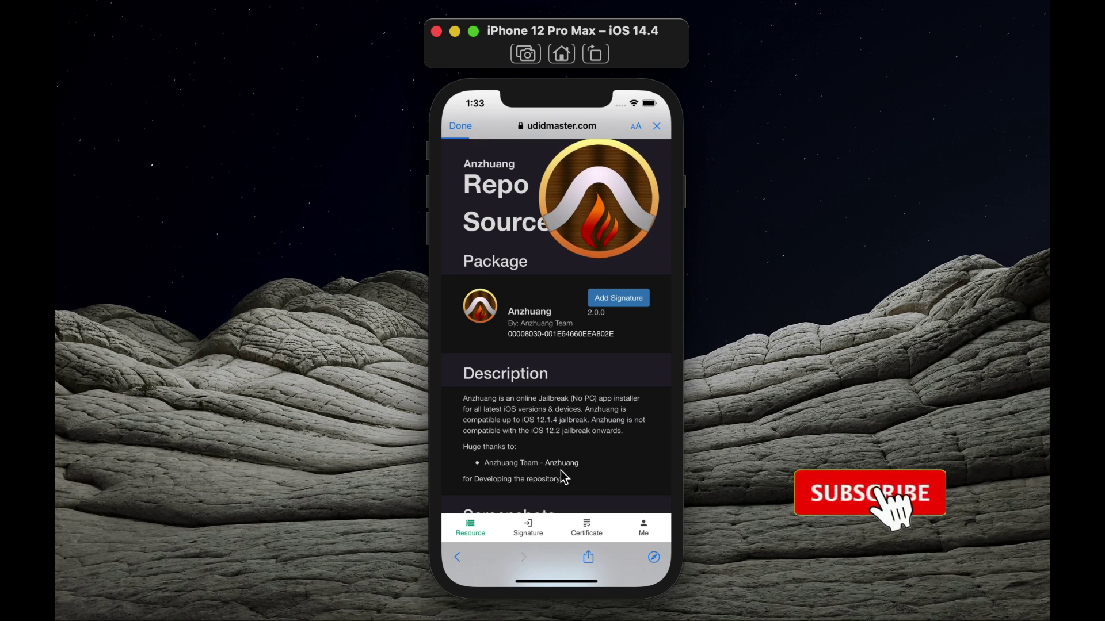
mouse_move(580, 413)
mouse_down()
mouse_move(579, 234)
mouse_move(580, 421)
mouse_up()
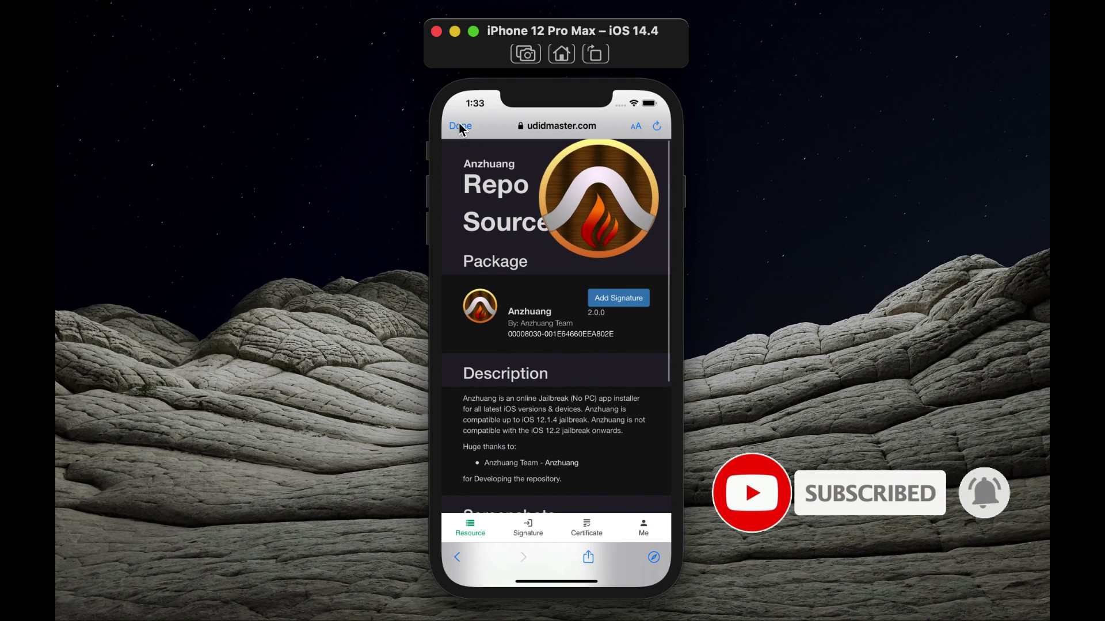
click(459, 127)
mouse_move(647, 320)
mouse_down()
mouse_move(649, 181)
mouse_move(596, 346)
mouse_up()
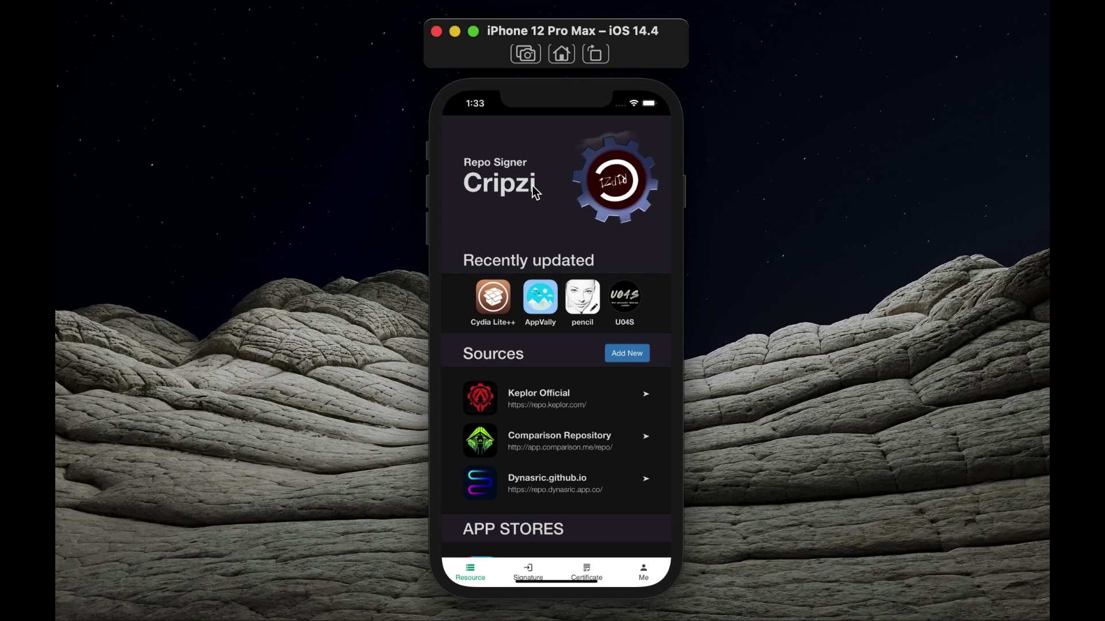